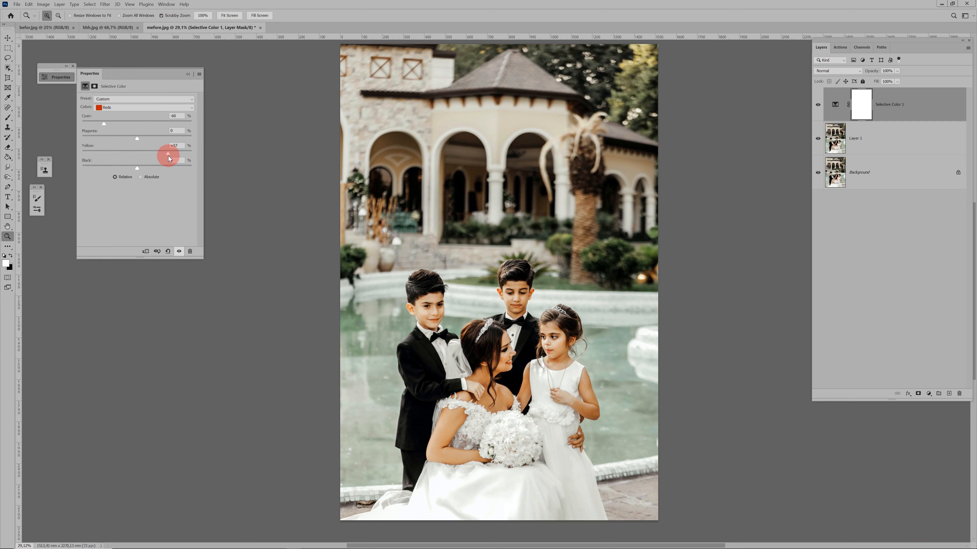
In the Selective Color adjustment, set the Reds' Yellow to +60% and the Yellows to Magenta +50% and Black +30%.
drag(168, 159, 171, 160)
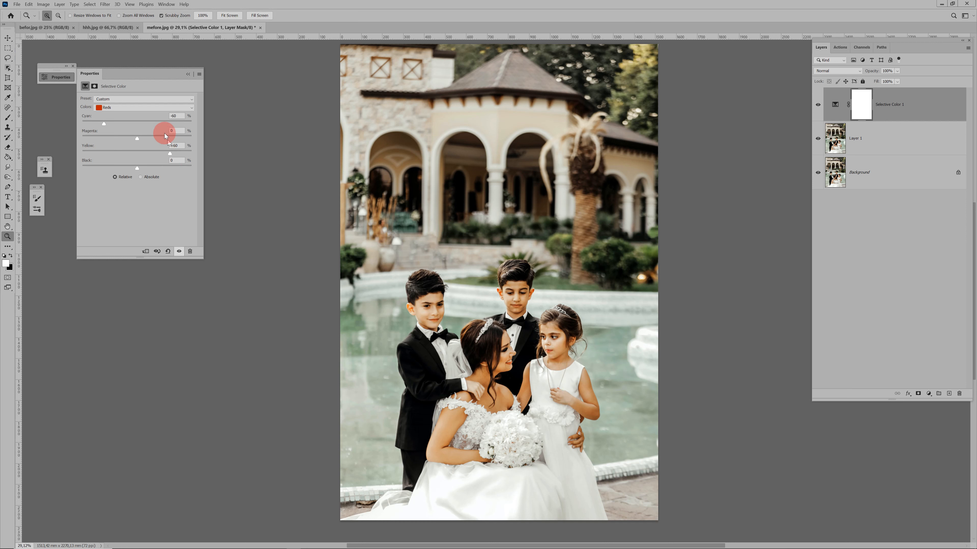
click(150, 107)
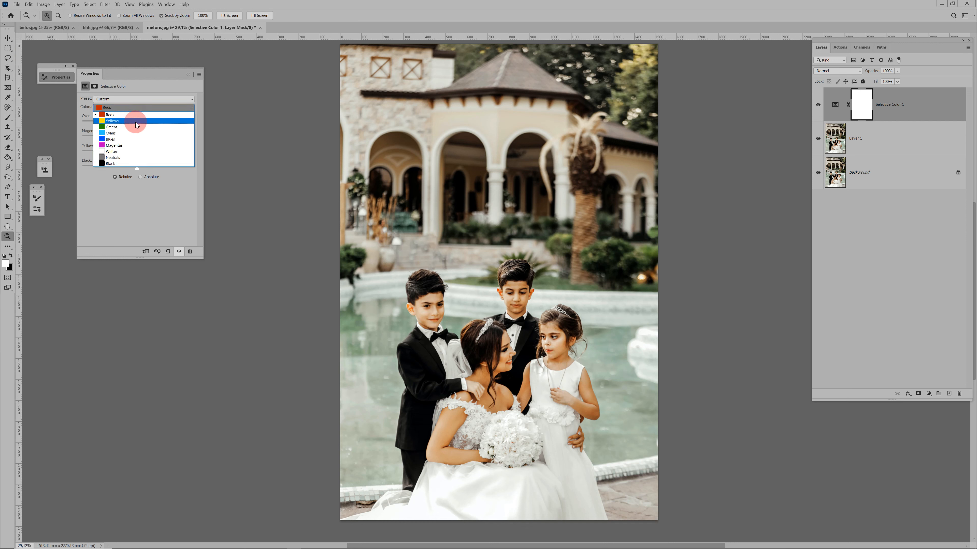
click(135, 122)
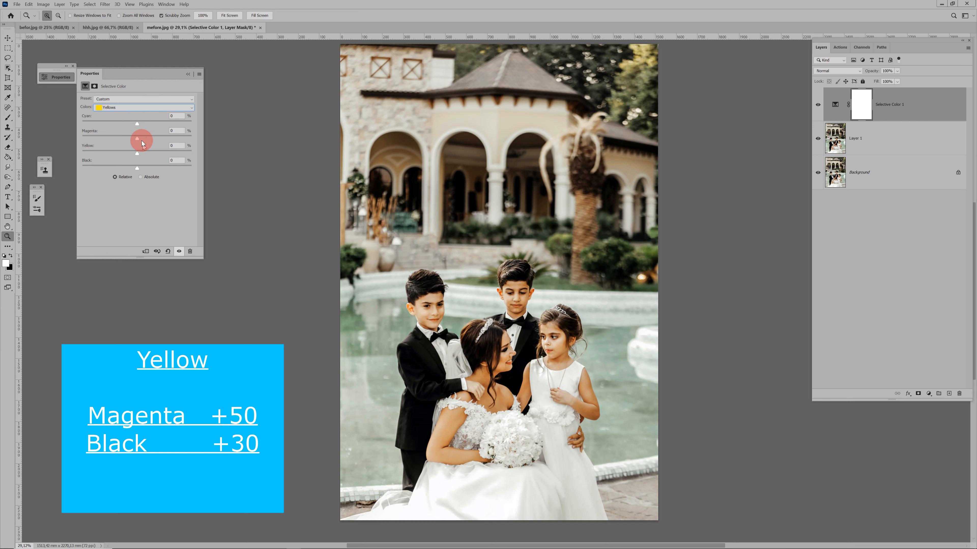
drag(138, 139, 165, 142)
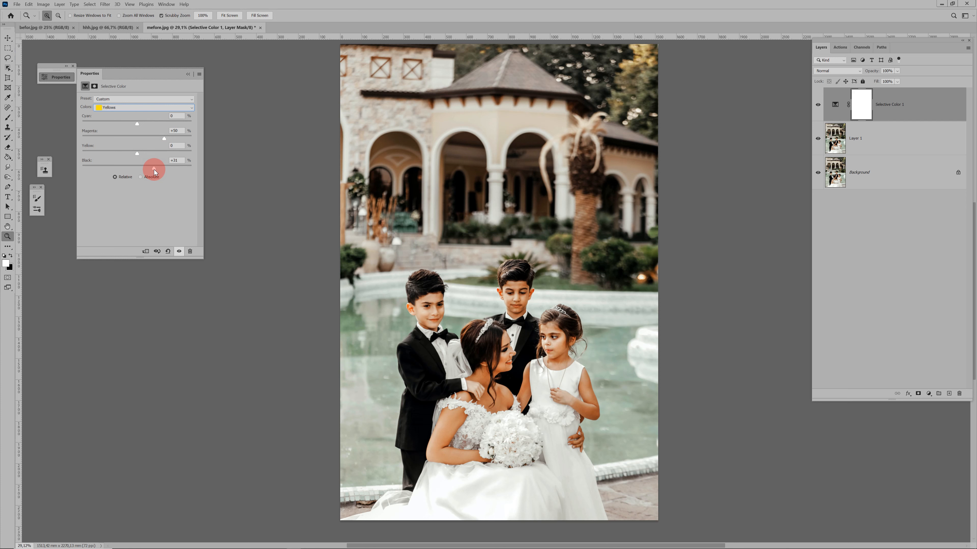
click(172, 160)
text(30)
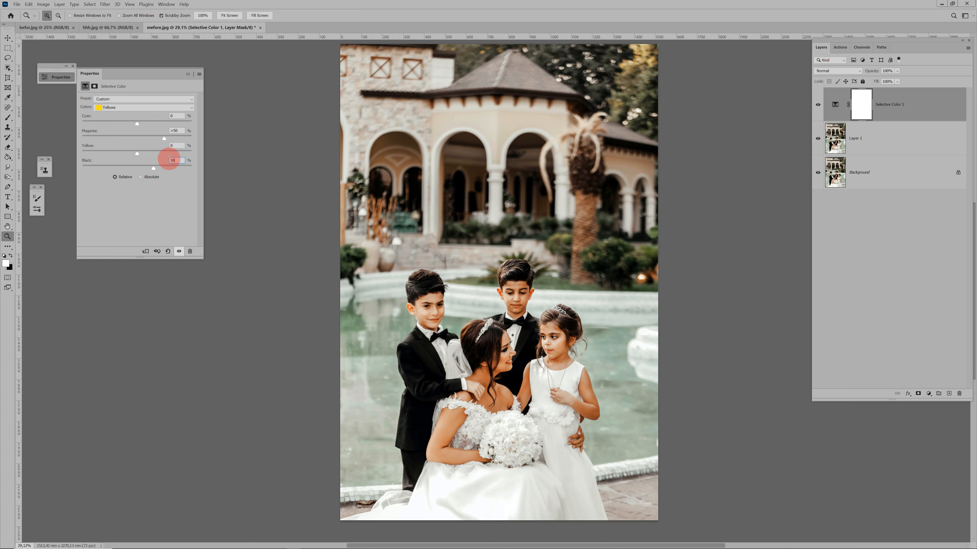
Set the Whites in the Selective Color adjustment to Cyan -15% and Yellow +15%.
click(123, 107)
click(129, 152)
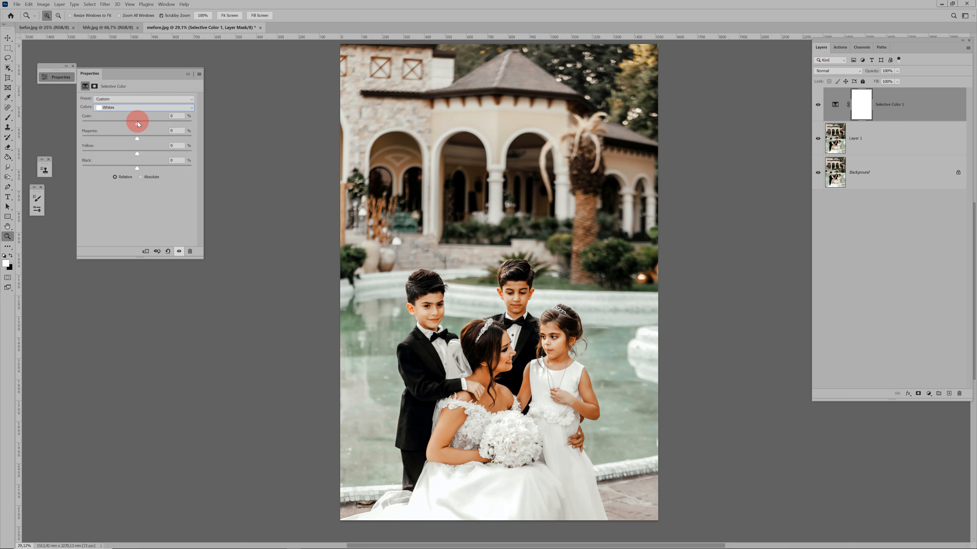
click(175, 115)
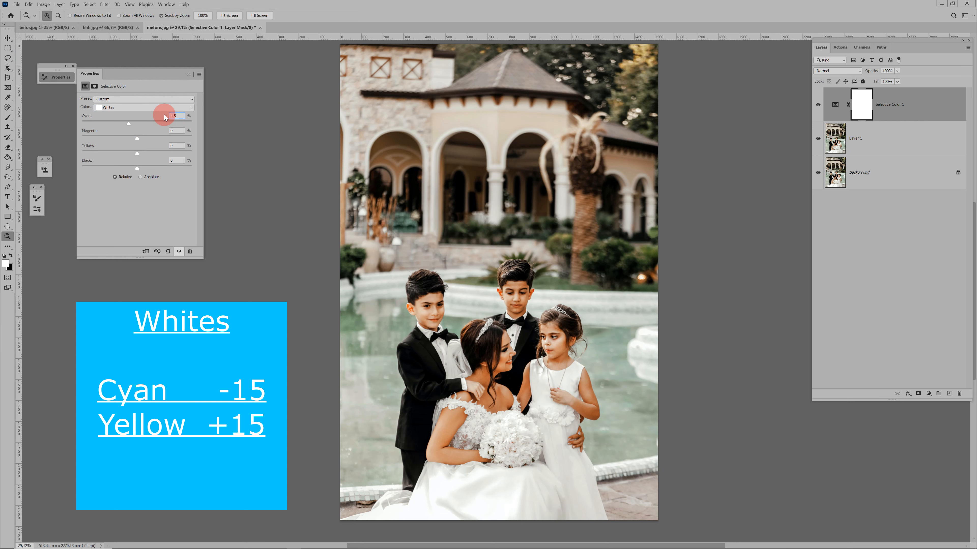
click(178, 146)
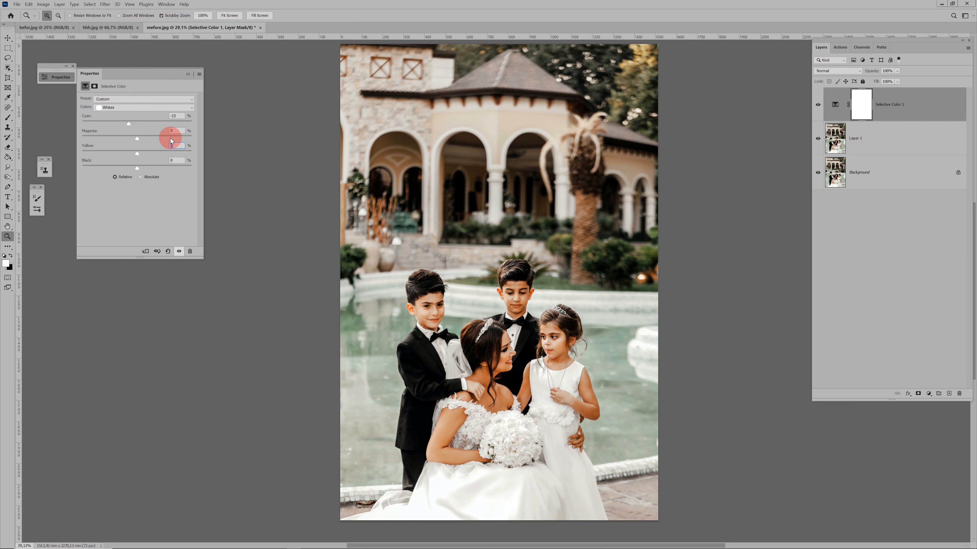
text(15)
Set the Neutrals in the Selective Color adjustment to Cyan -10% and Yellow +10%.
click(133, 107)
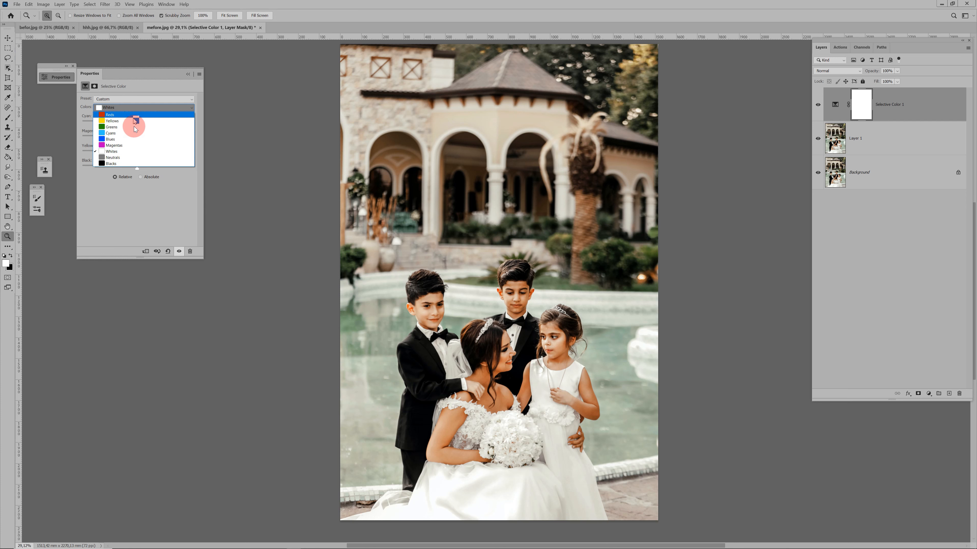
click(139, 157)
click(181, 115)
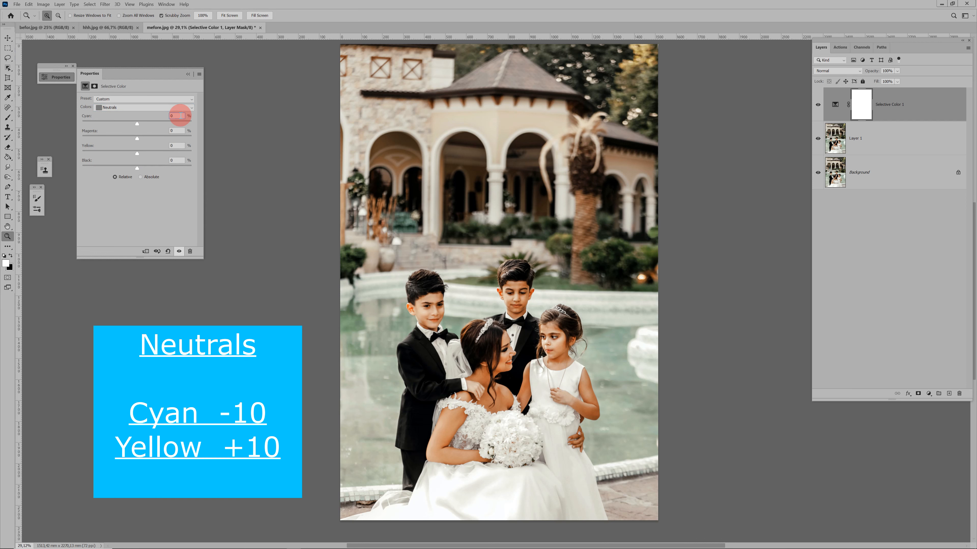
drag(181, 115, 169, 116)
text(-10)
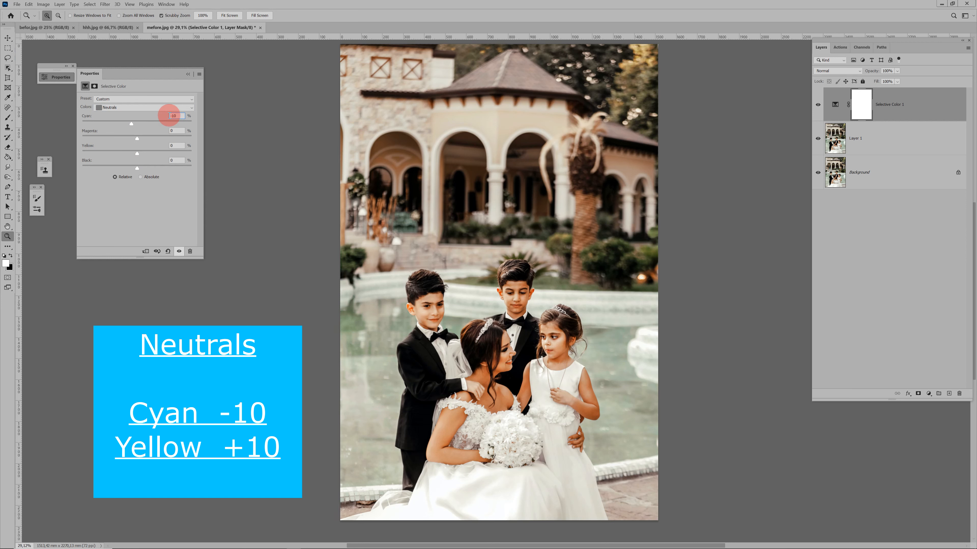
drag(175, 146, 164, 146)
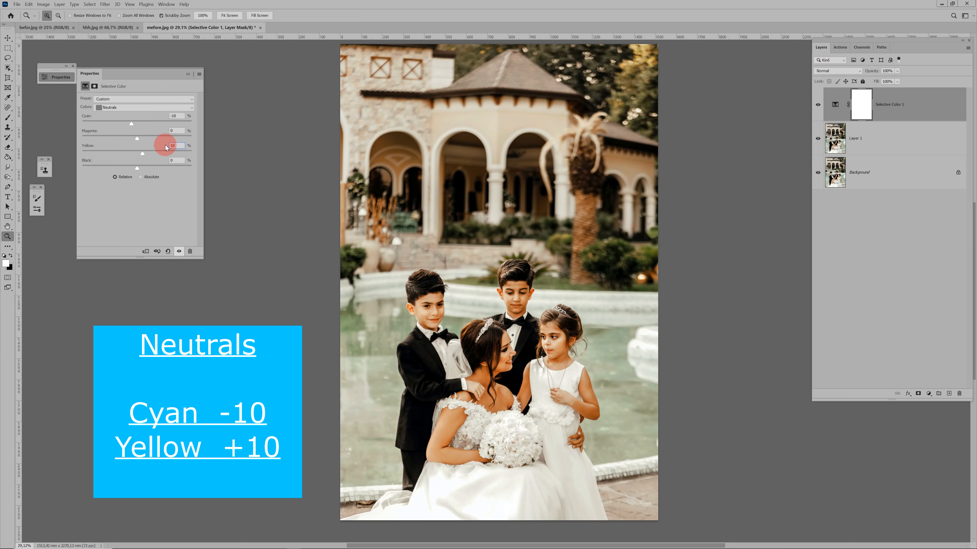
Set the Black amount of the Blacks in the Selective Color adjustment to -10%.
click(139, 108)
click(139, 163)
click(175, 115)
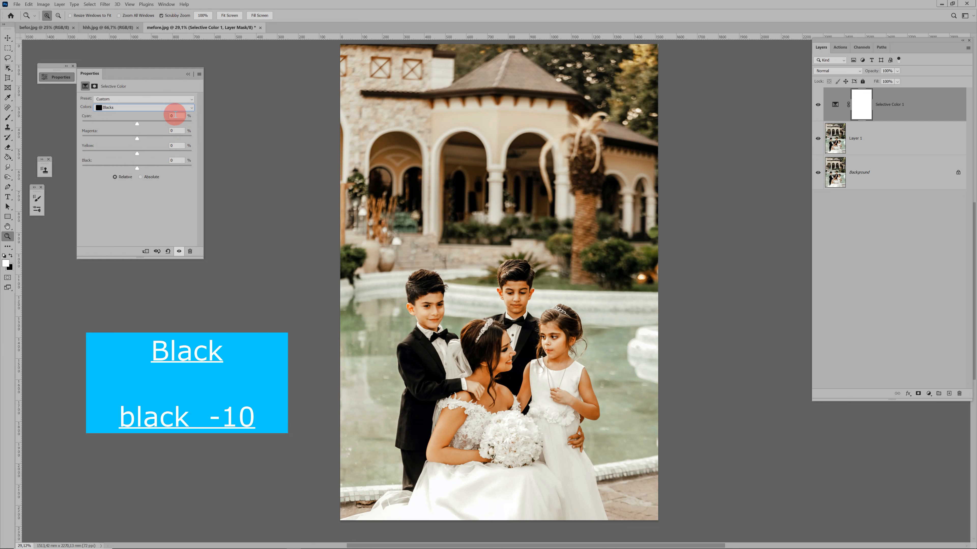
click(170, 160)
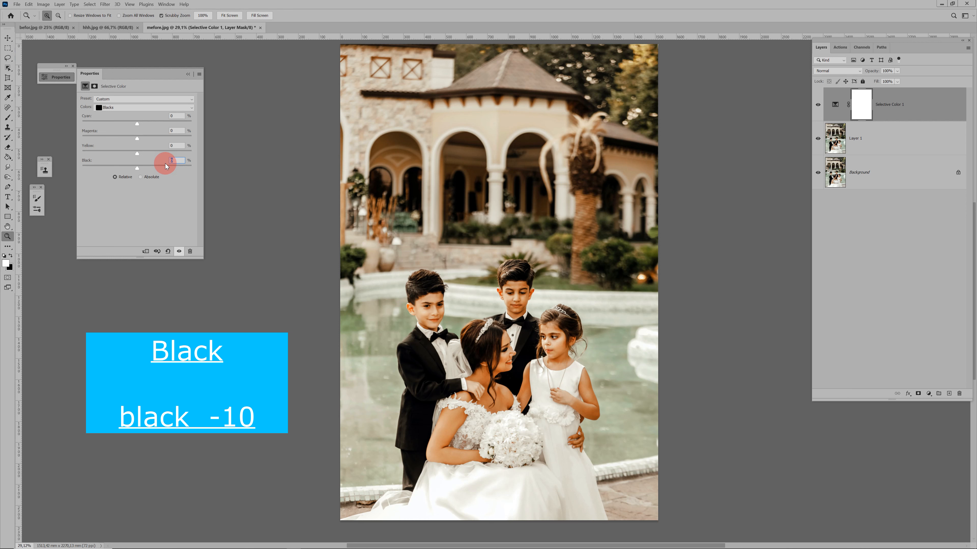
text(-10)
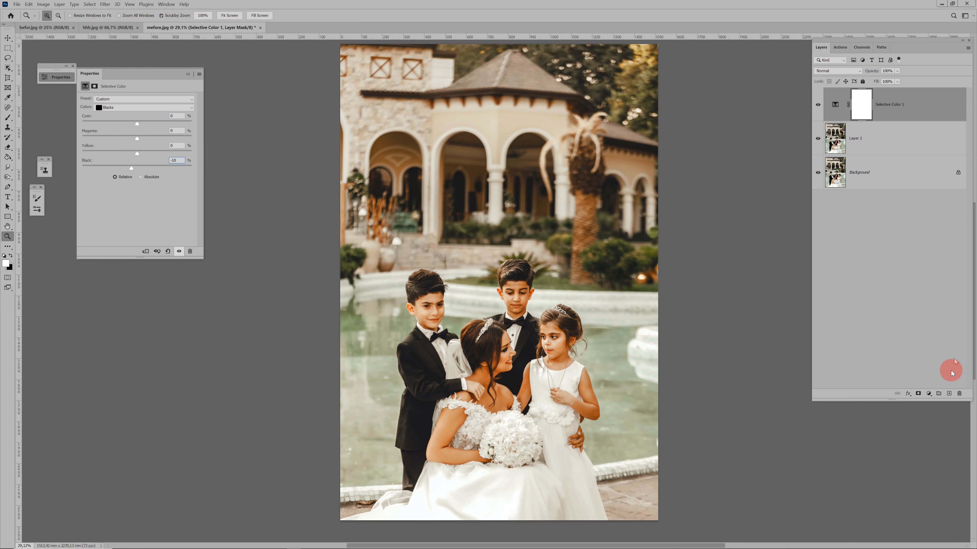
Add a Hue/Saturation adjustment layer and set its Yellows to Saturation -65 and Lightness +60.
click(928, 393)
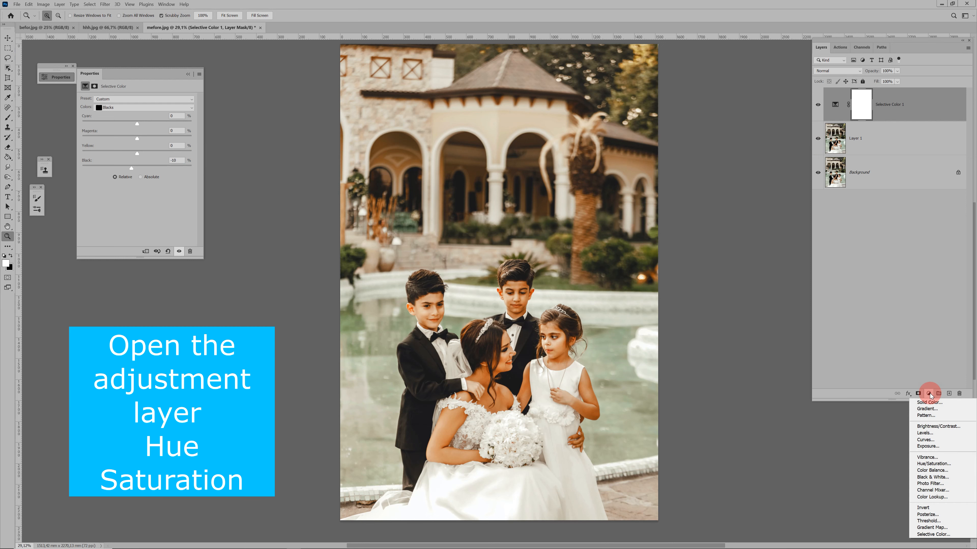
click(940, 465)
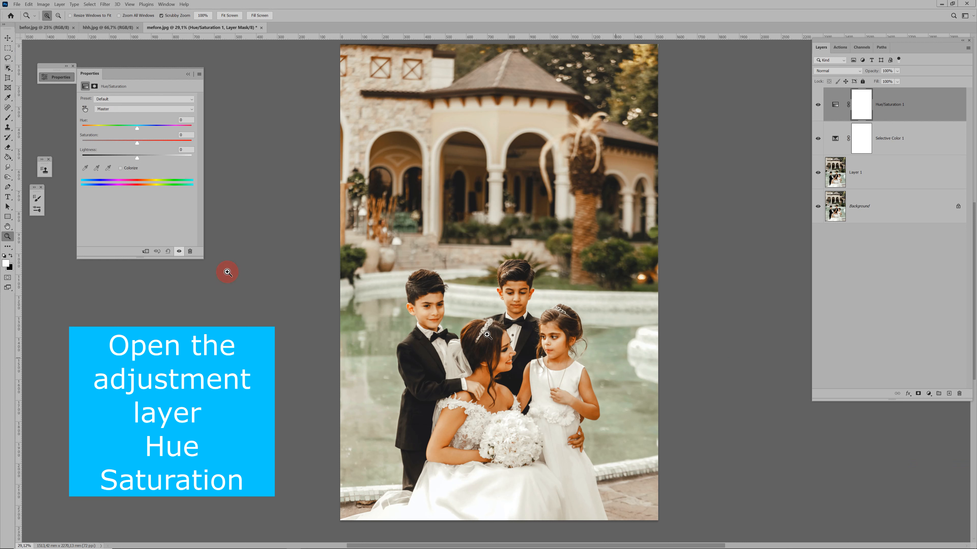
click(117, 109)
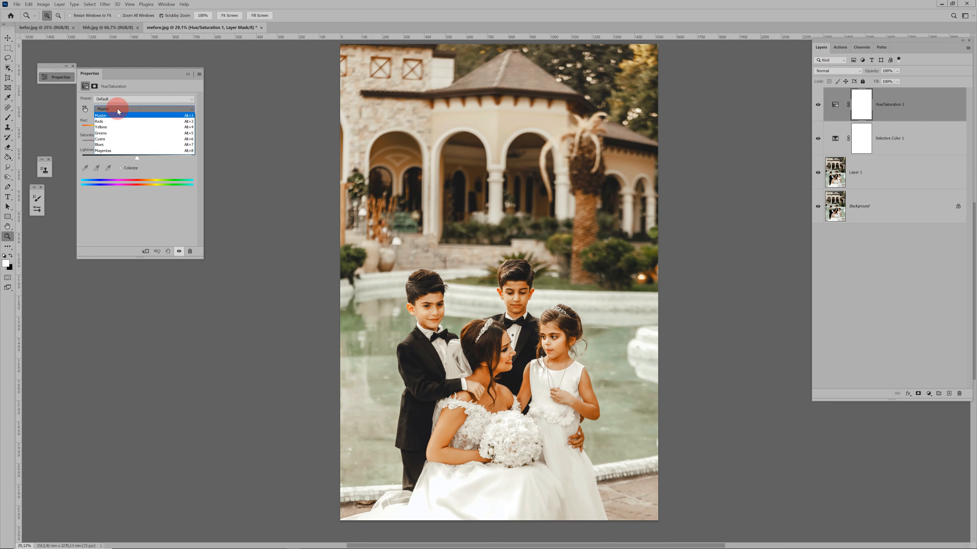
click(120, 125)
click(186, 135)
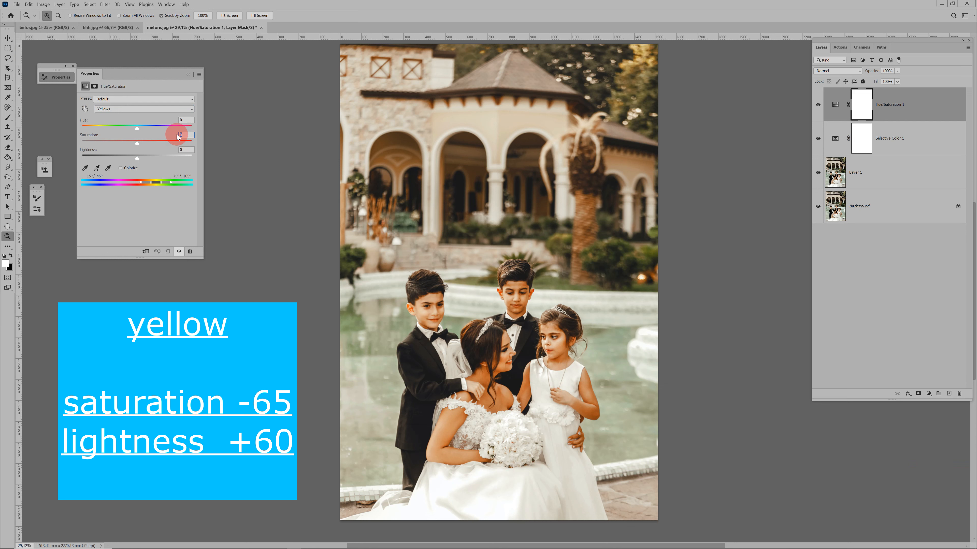
text(-65)
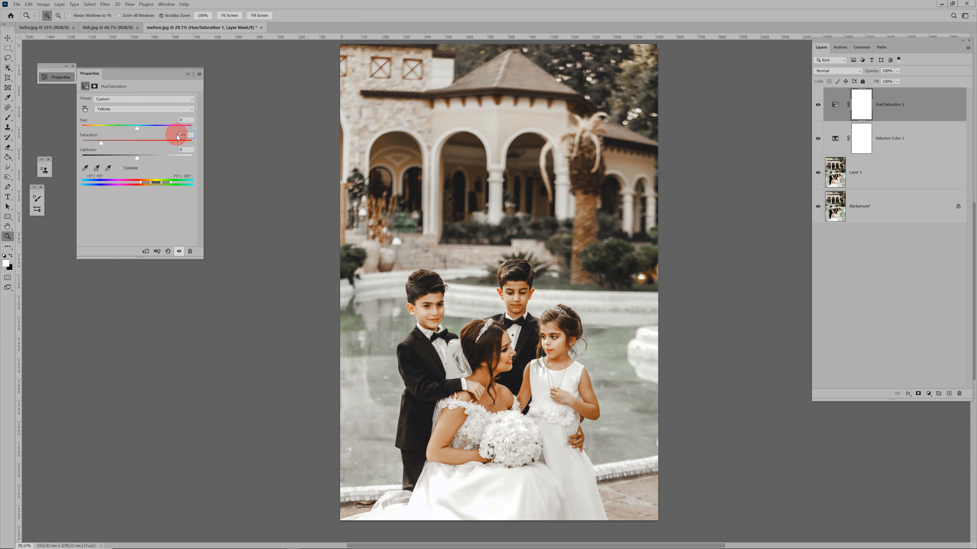
click(181, 150)
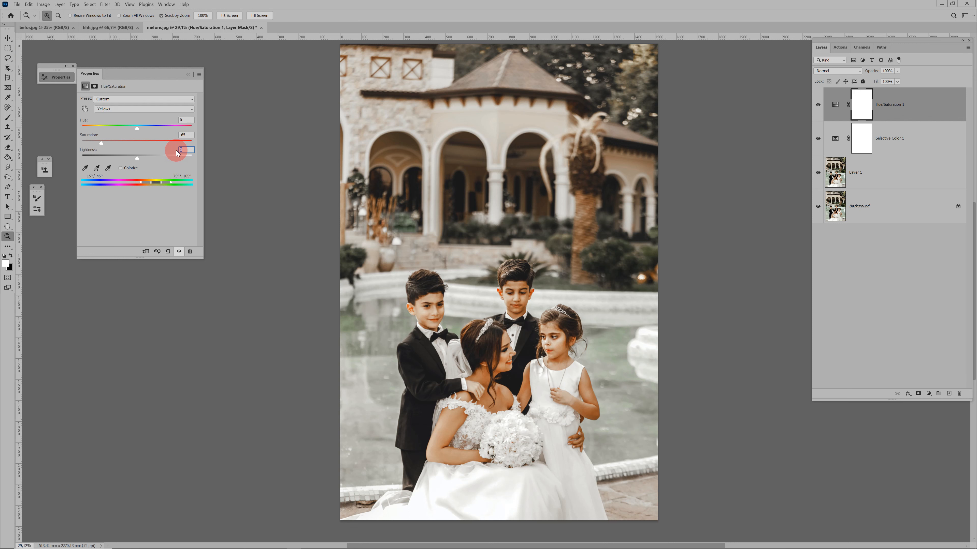
text(60)
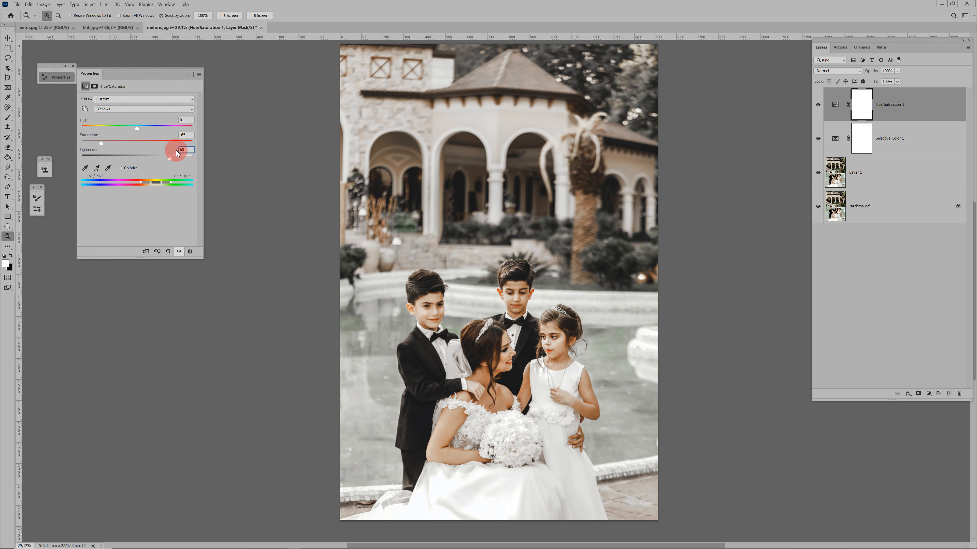
Set the Saturation of the Greens in the Hue/Saturation adjustment to -65.
click(120, 110)
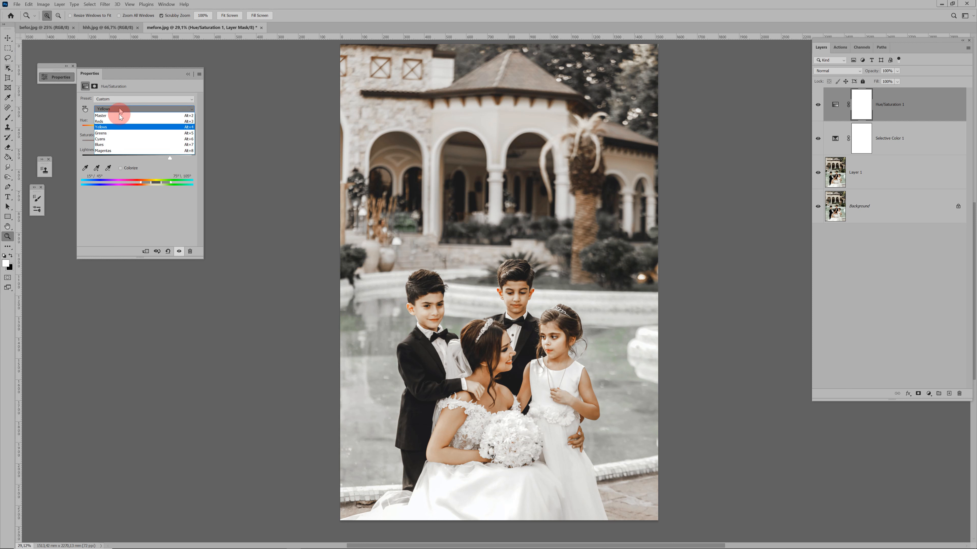
click(121, 134)
click(191, 135)
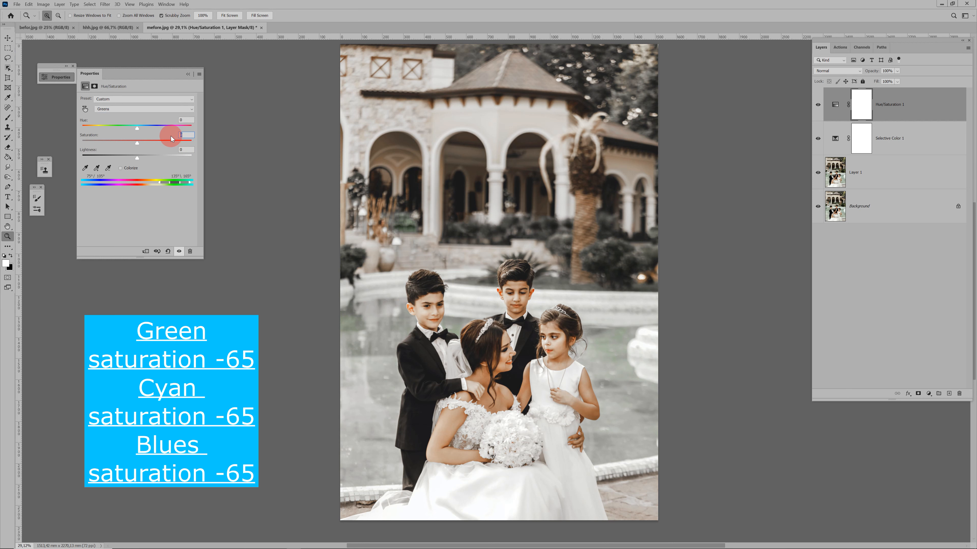
text(-65)
Set the Saturation of the Cyans in the Hue/Saturation adjustment to -65.
click(166, 110)
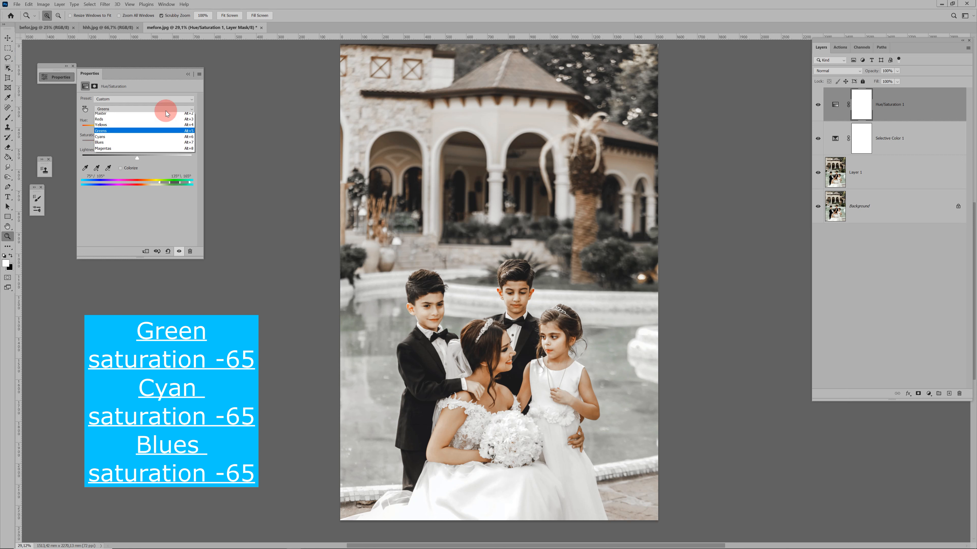
click(160, 138)
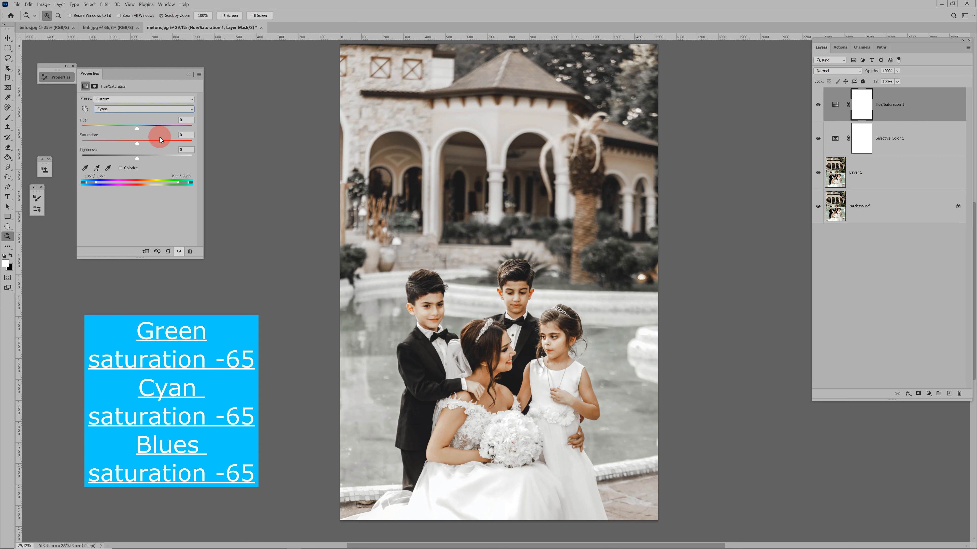
click(184, 135)
text(-65)
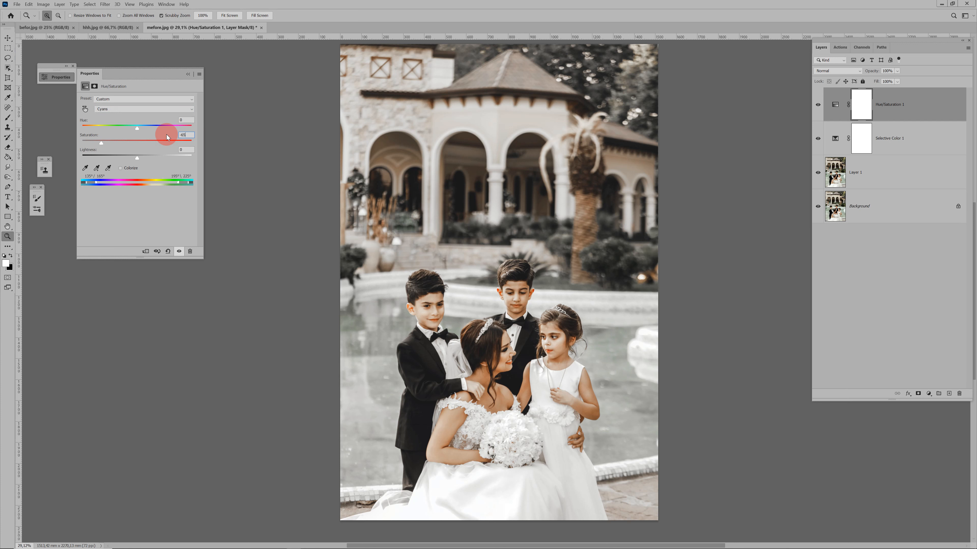
Set the Saturation of the Blues in the Hue/Saturation adjustment to -65.
click(143, 110)
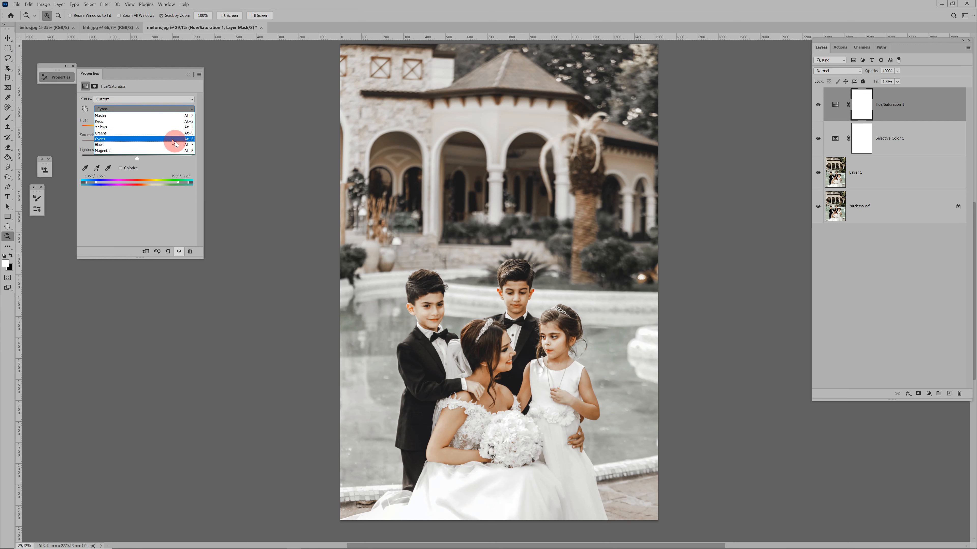
click(183, 146)
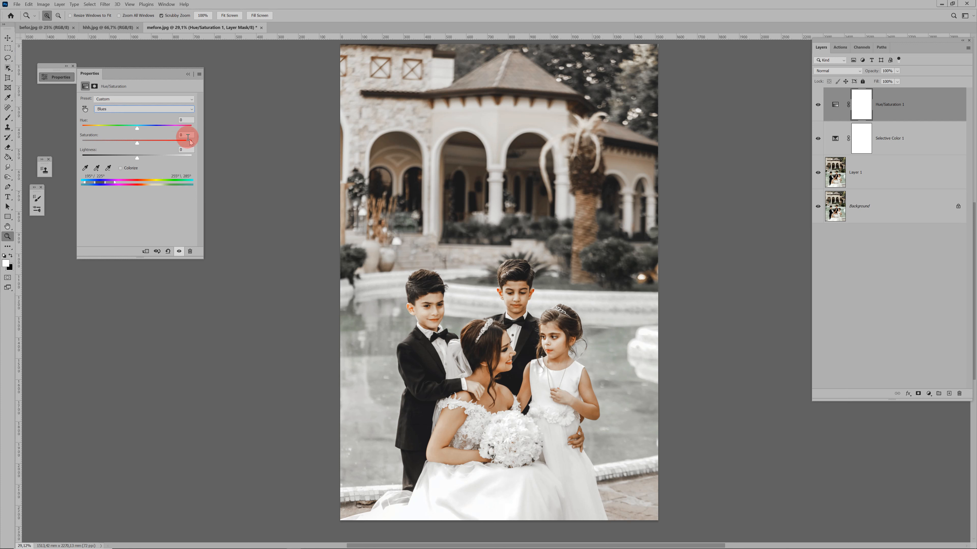
click(179, 133)
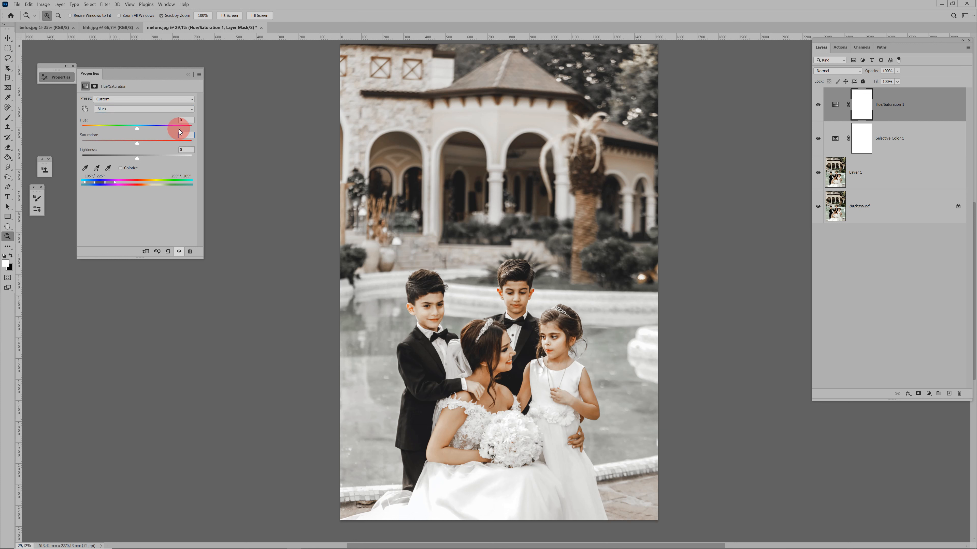
text(-65)
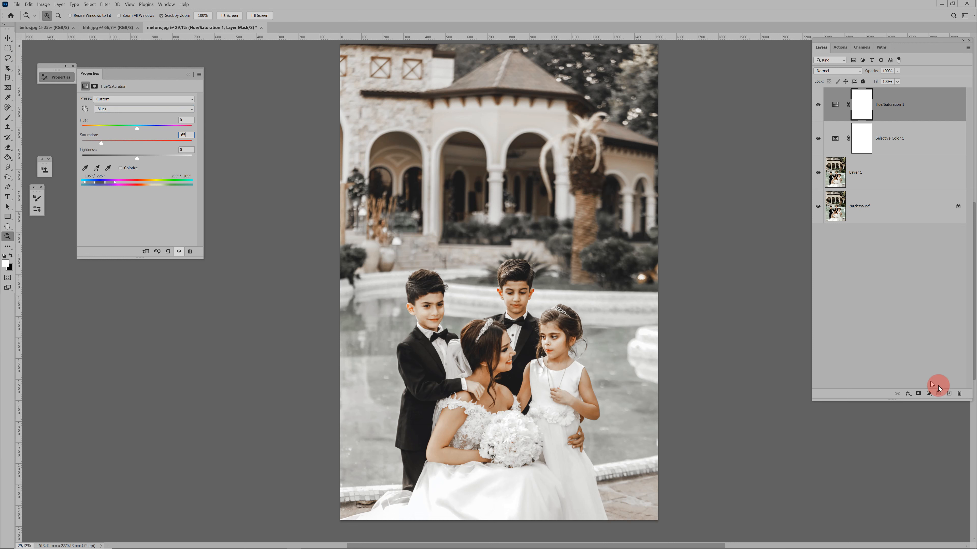
Add a Color Balance adjustment layer and set its Shadows to Cyan/Red +6 and Yellow/Blue -6.
click(929, 394)
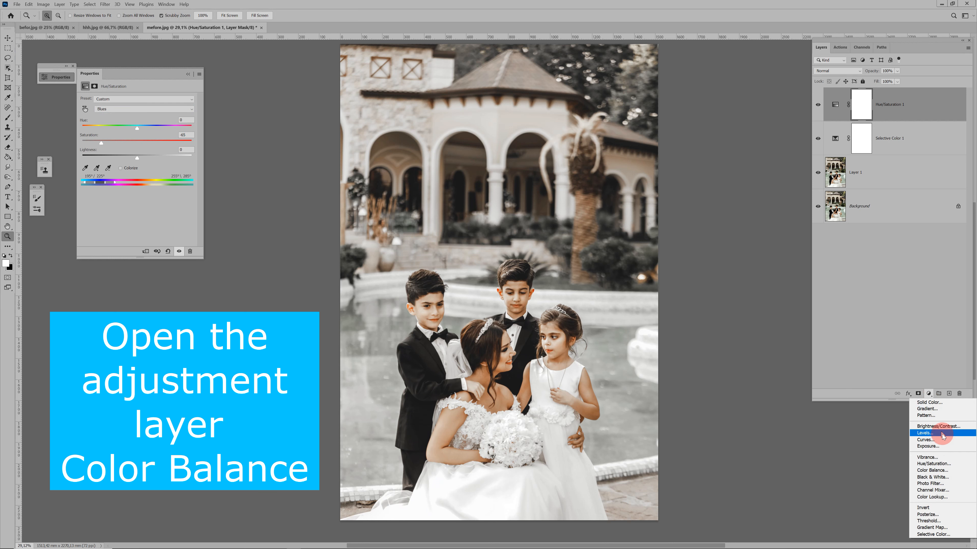
click(948, 470)
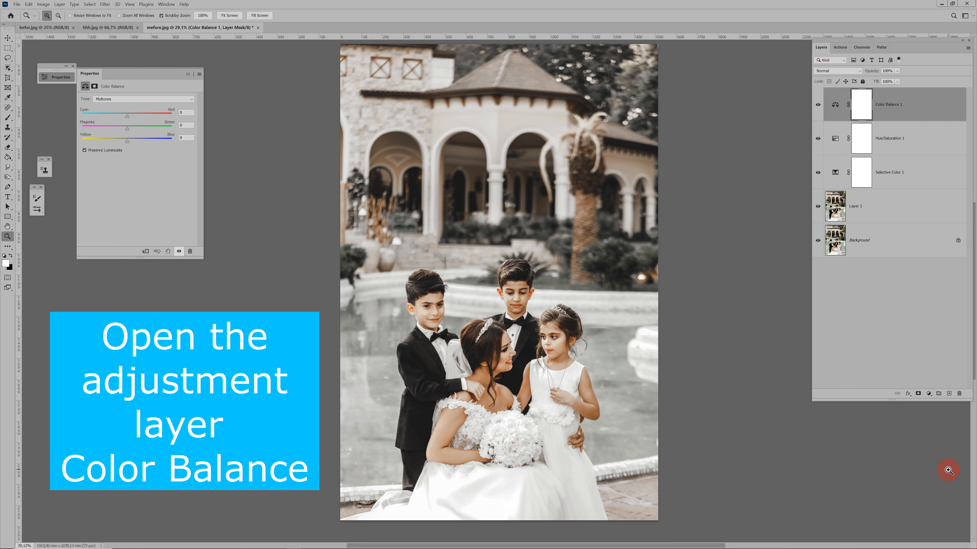
click(127, 99)
click(126, 106)
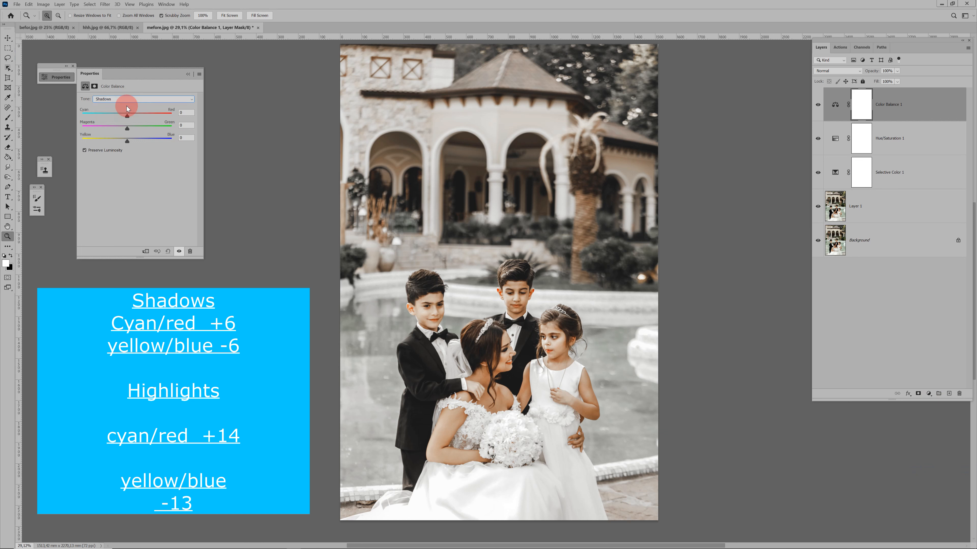
click(180, 112)
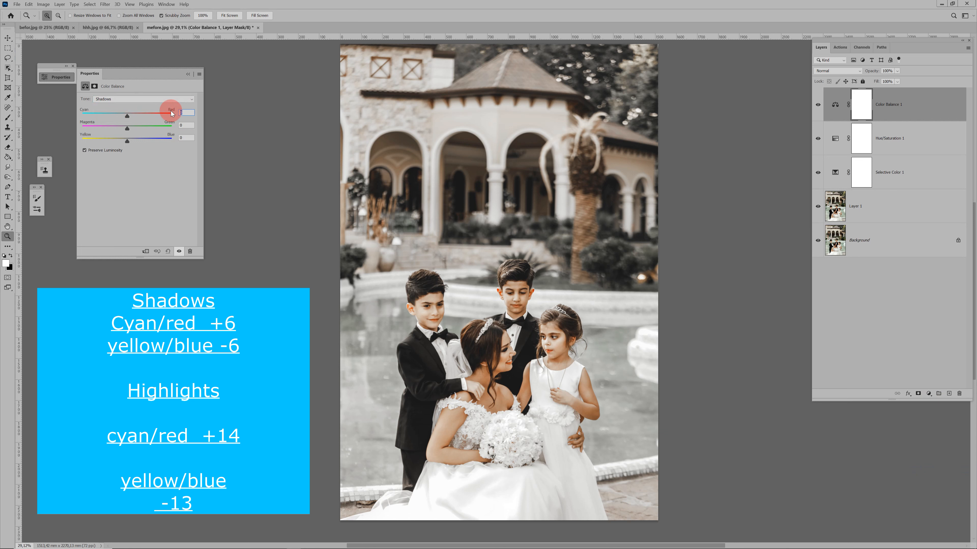
text(6)
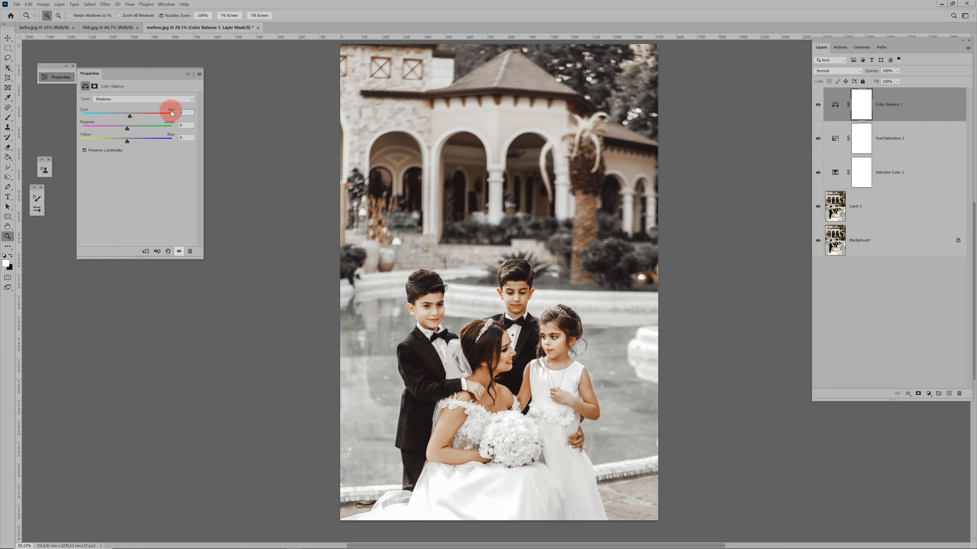
click(173, 137)
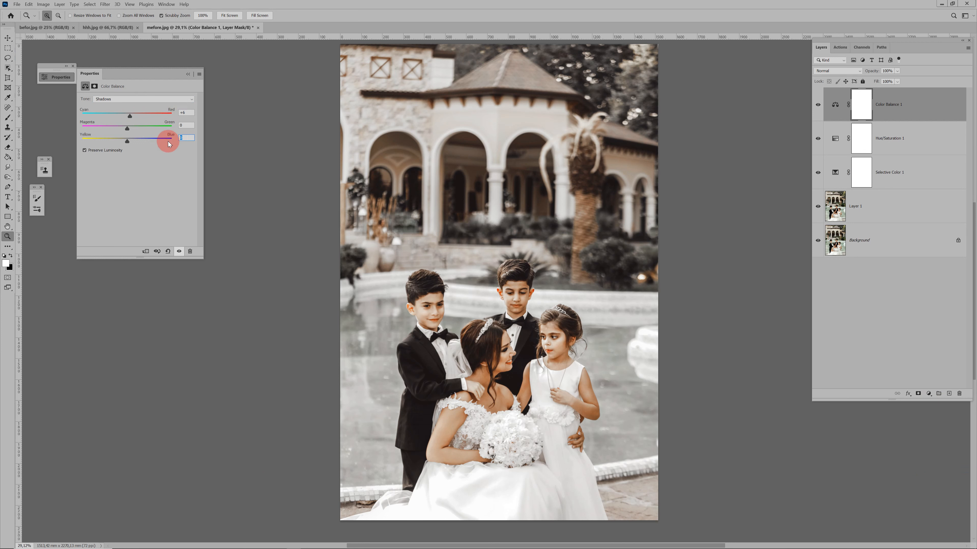
text(-6)
Warm the Highlights in the Color Balance adjustment by shifting Cyan/Red towards red and Yellow/Blue towards yellow.
click(154, 99)
click(146, 117)
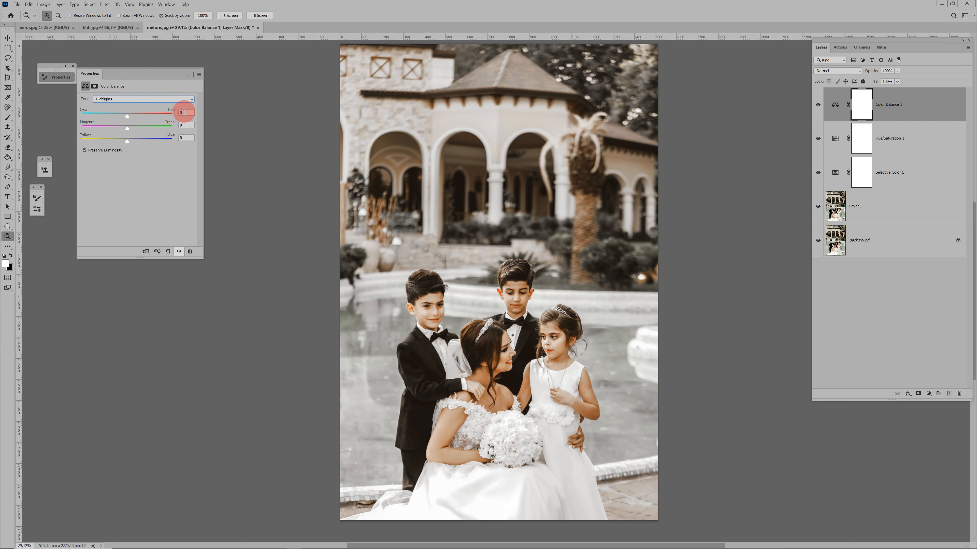
drag(185, 112, 177, 114)
key(Return)
drag(126, 142, 119, 144)
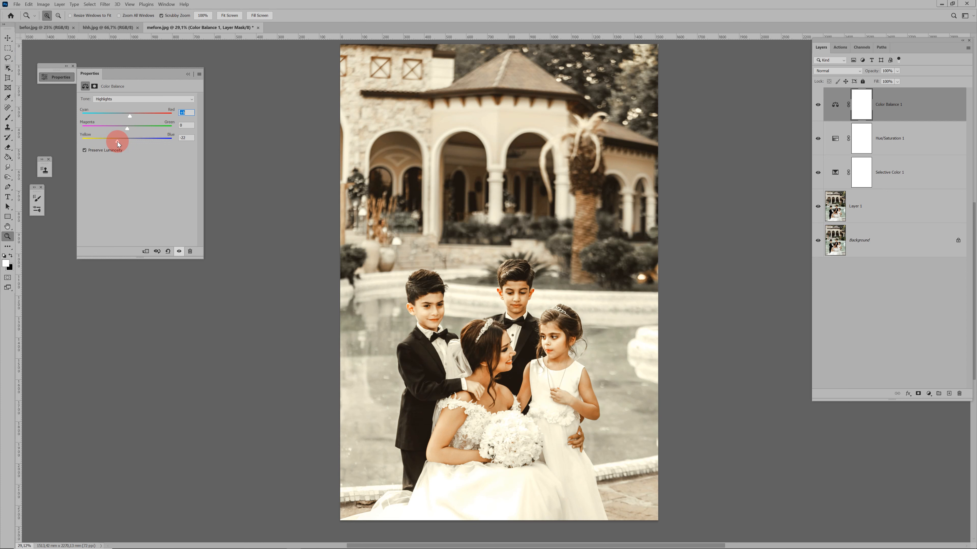
drag(131, 117, 122, 141)
click(128, 130)
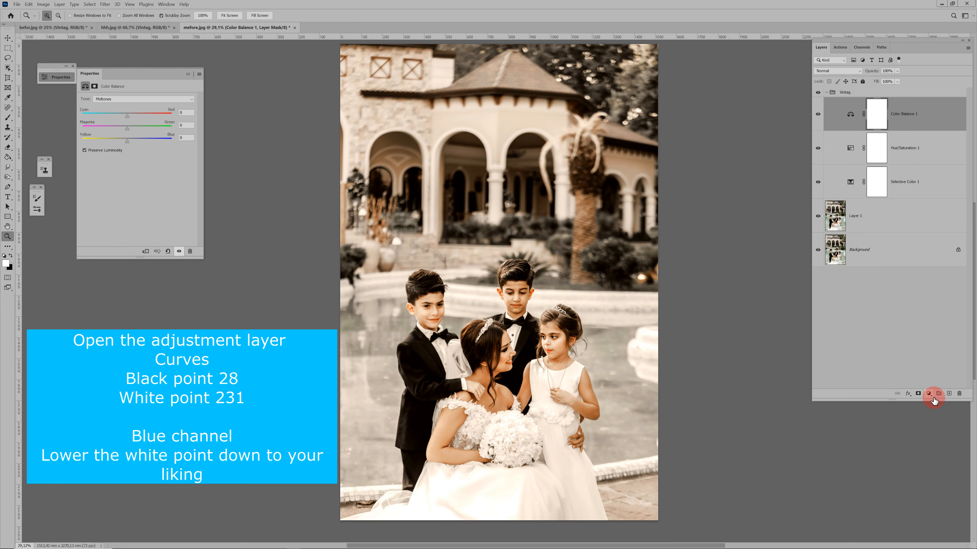
Add a Curves adjustment layer and set the RGB black point output to 28 and the white point output to 230.
click(928, 394)
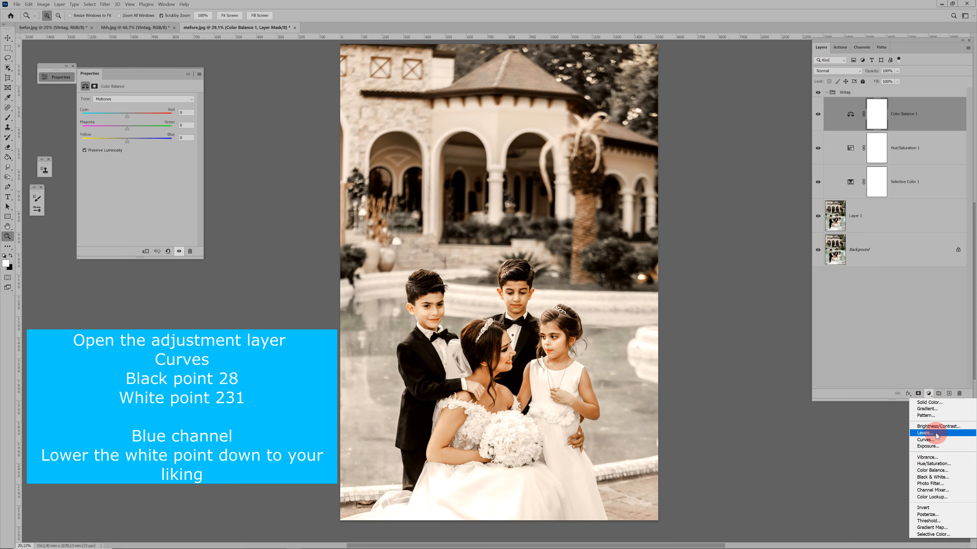
click(926, 440)
click(143, 238)
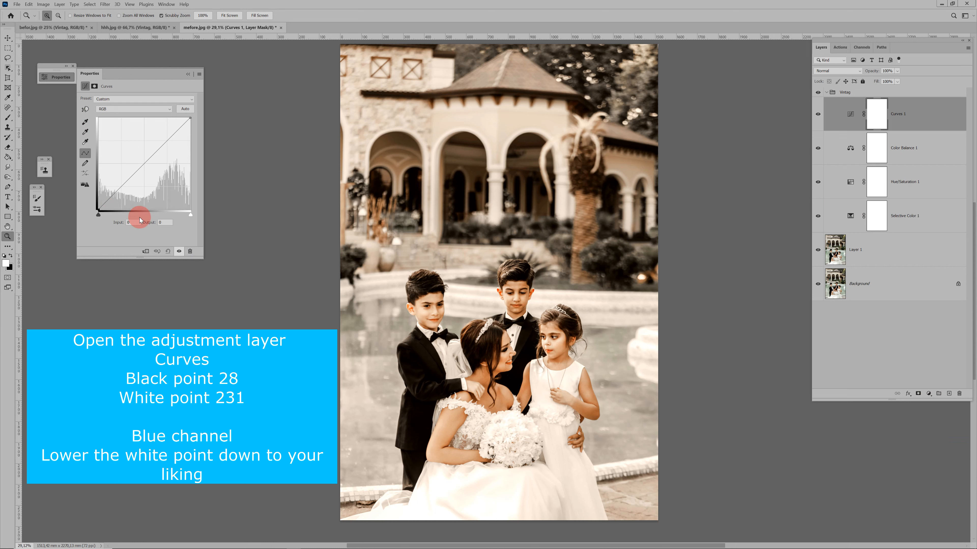
click(159, 223)
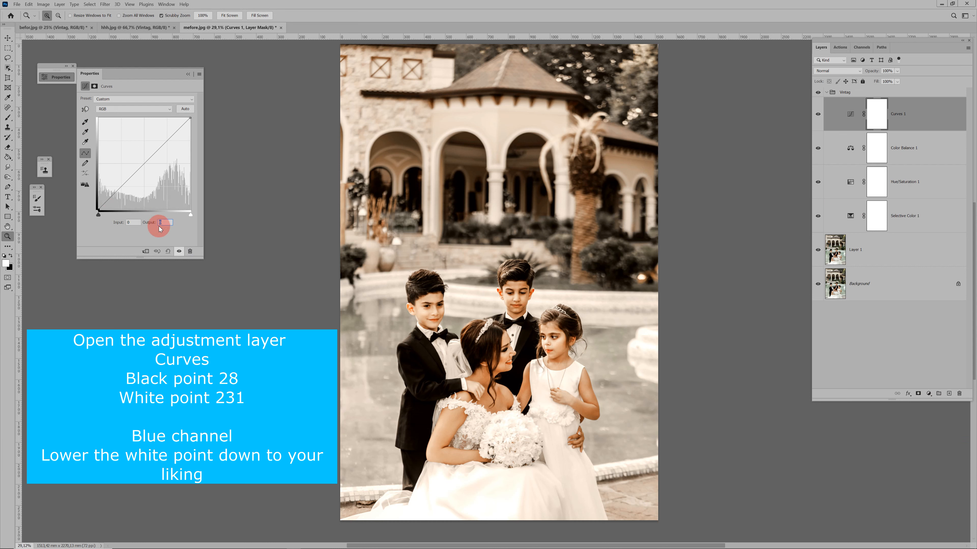
text(28)
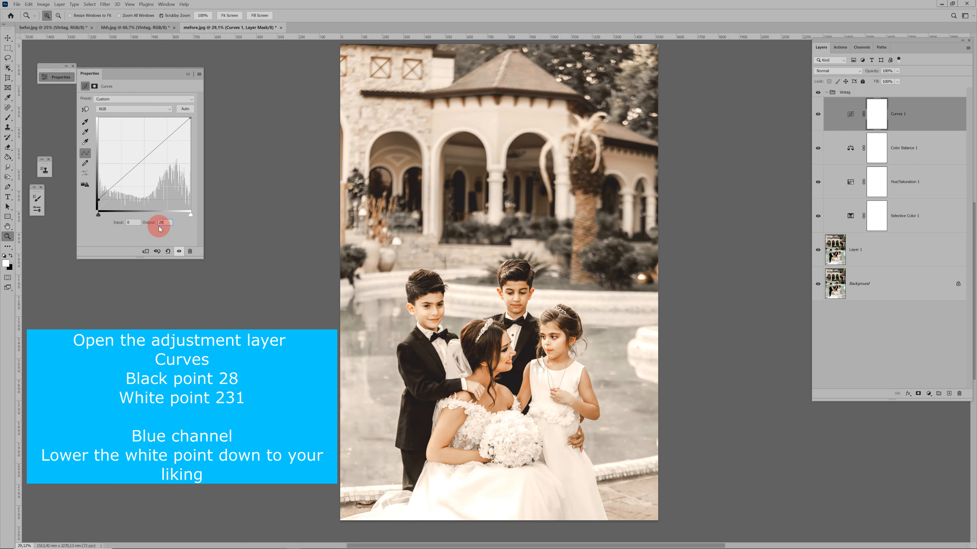
click(191, 118)
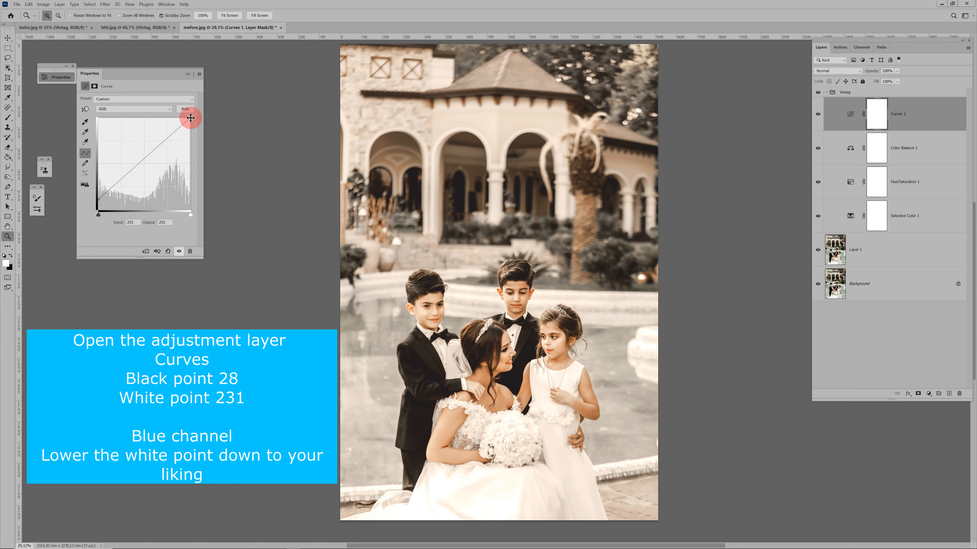
click(162, 223)
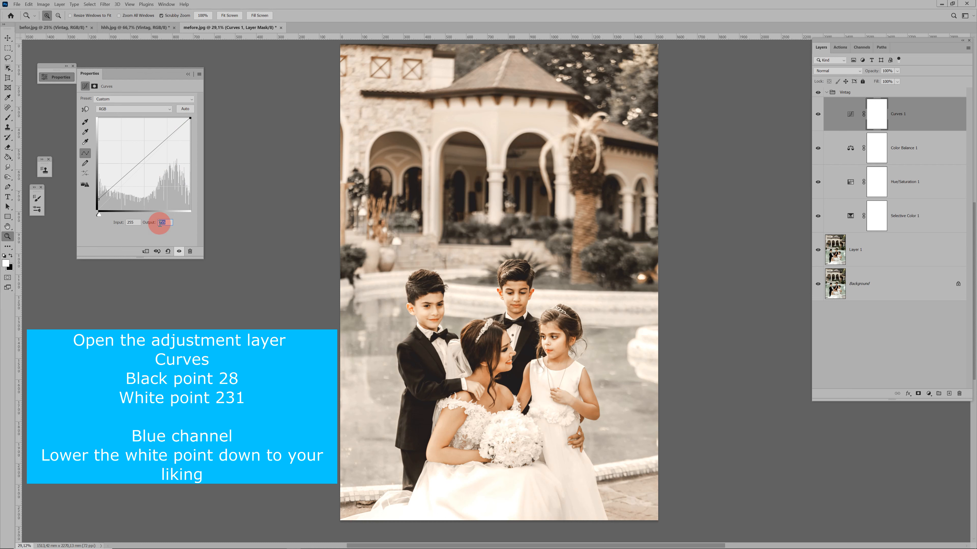
text(230)
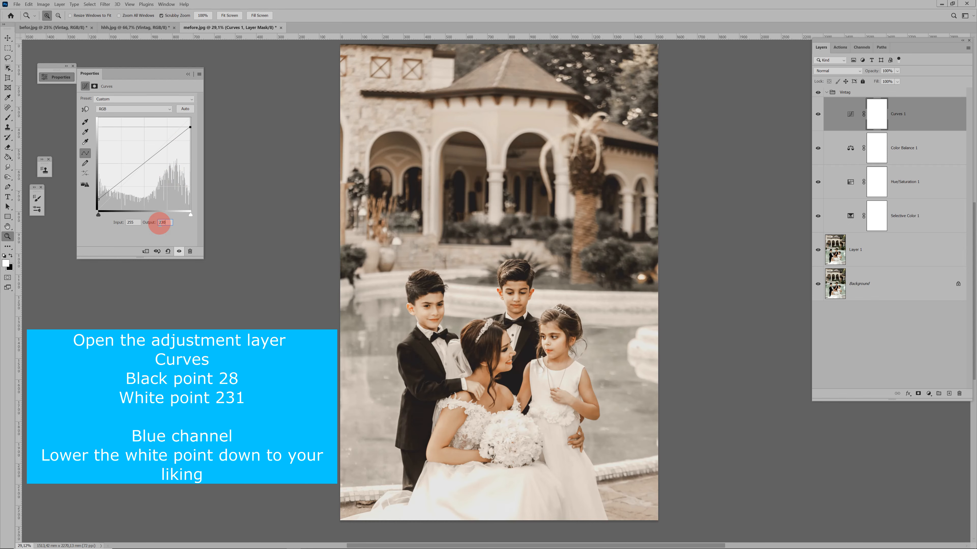
Lower the white point of the Blue channel slightly in the Curves adjustment to add a yellow tint.
click(122, 110)
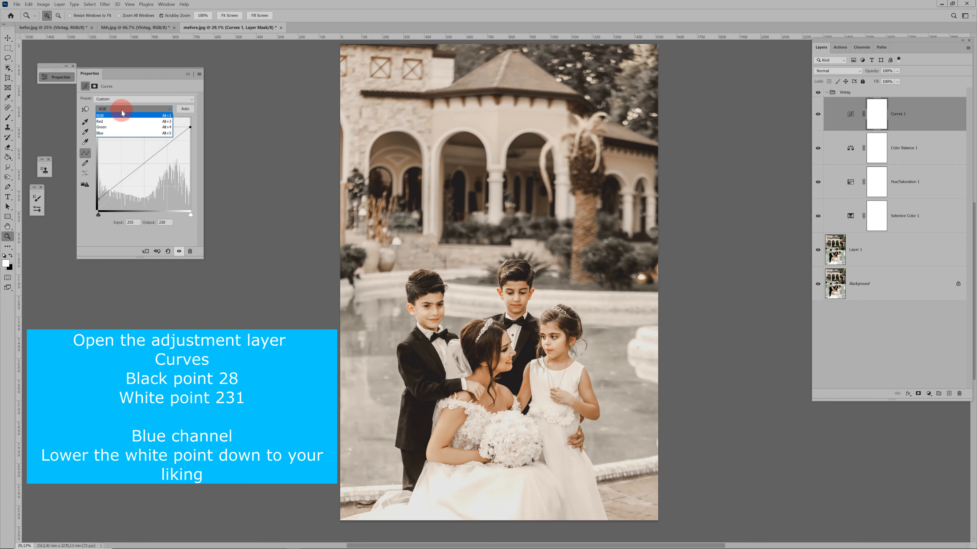
click(120, 133)
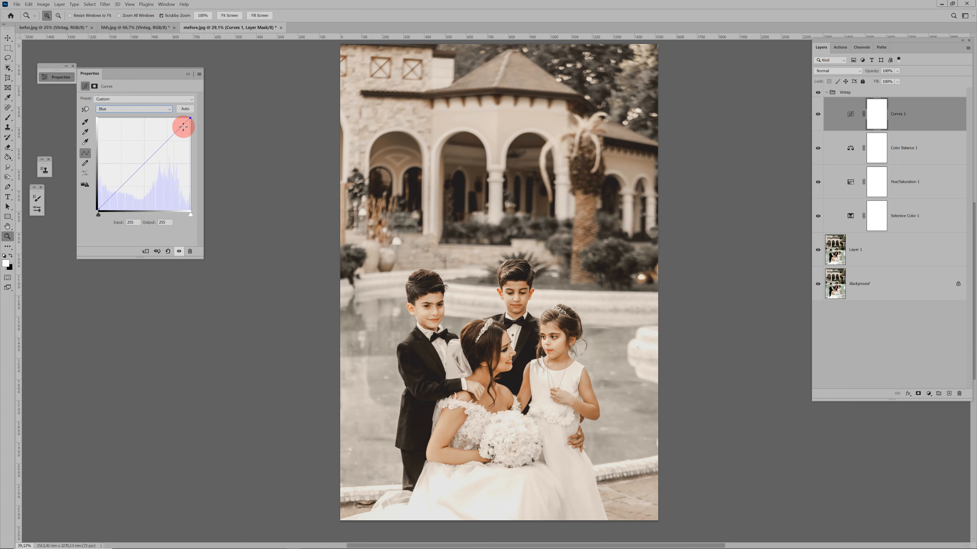
drag(190, 118, 197, 130)
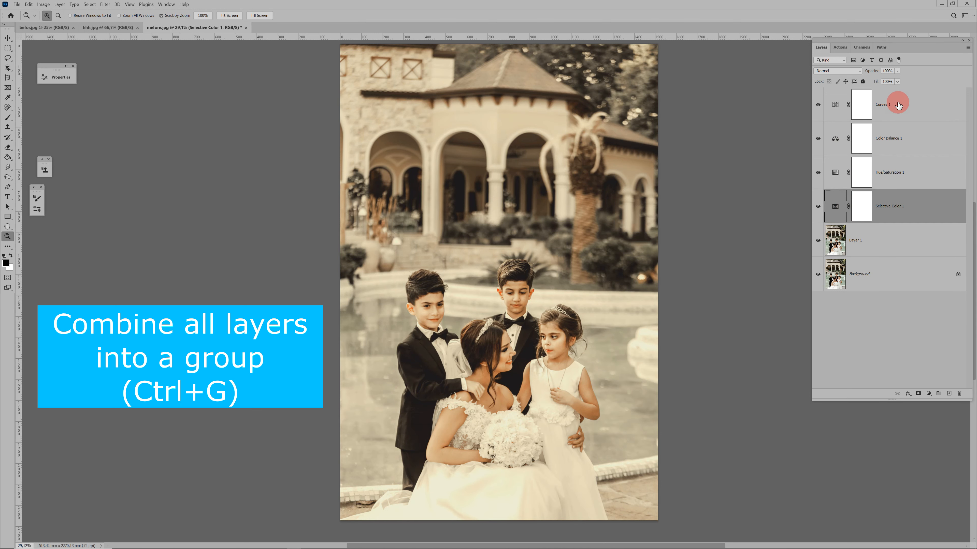
Group the four adjustment layers from Selective Color 1 to Curves 1 and name the group Vintag.
shift+click(898, 105)
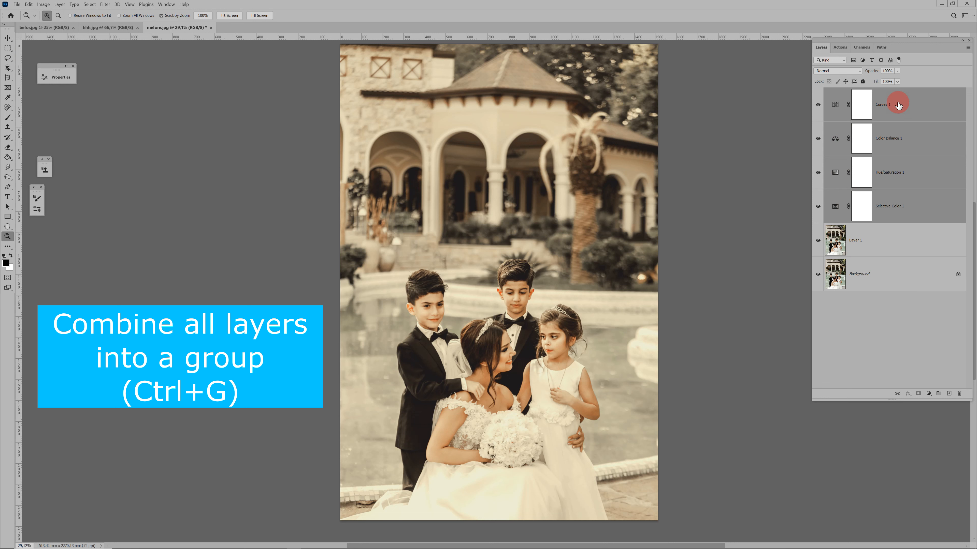
key(ctrl+g)
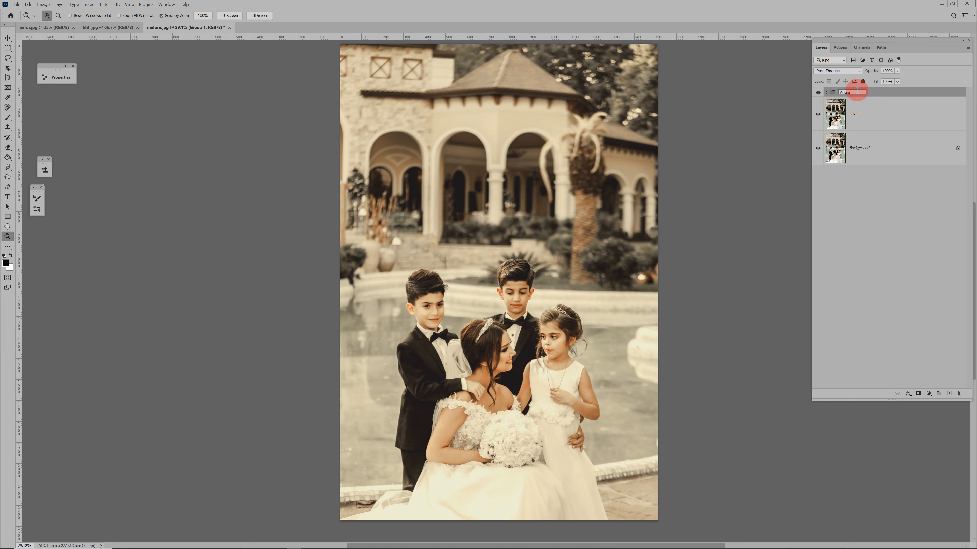
click(886, 124)
Compare the photo before and after grading by toggling the visibility of the Vintag group.
click(819, 93)
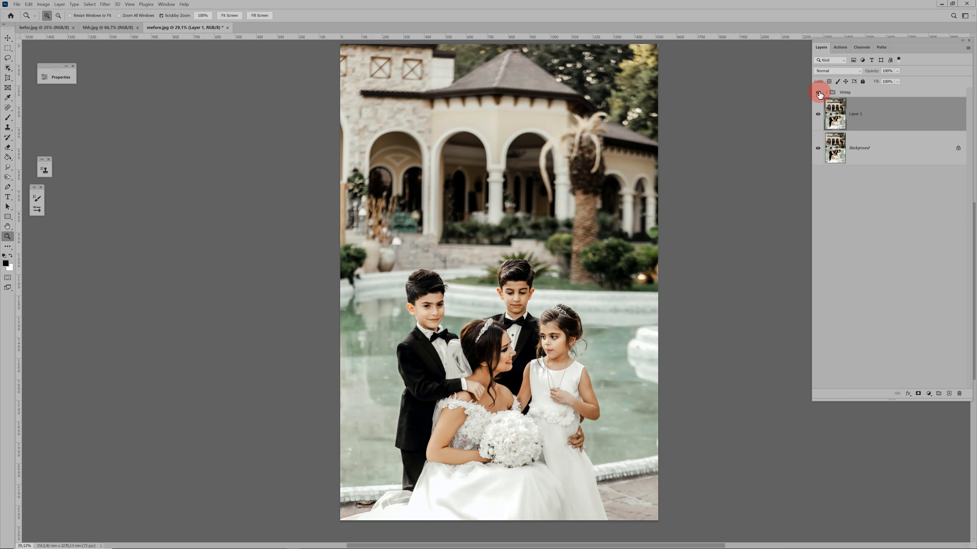
click(818, 93)
click(819, 92)
click(819, 93)
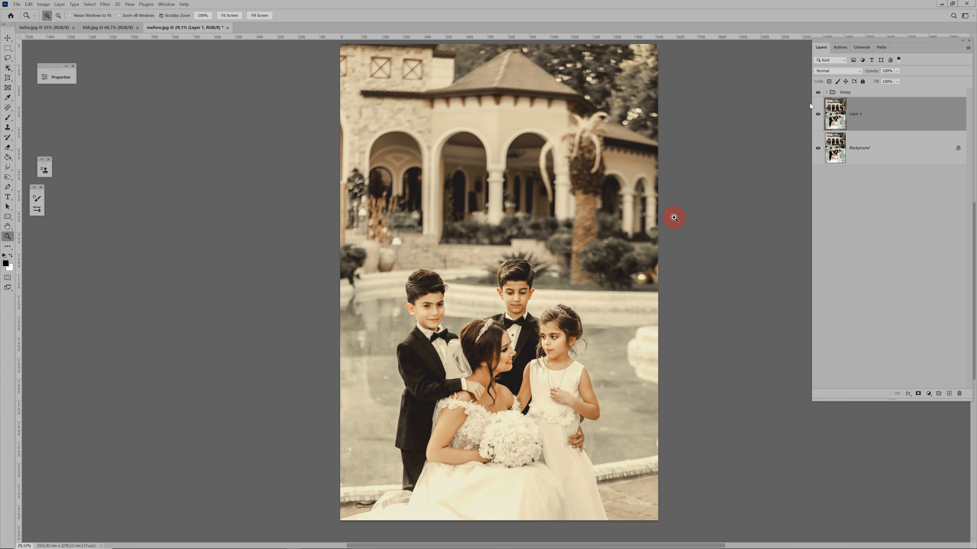
Play the Color Vintag action from the BONUS set on the hhh.jpg photo.
click(113, 27)
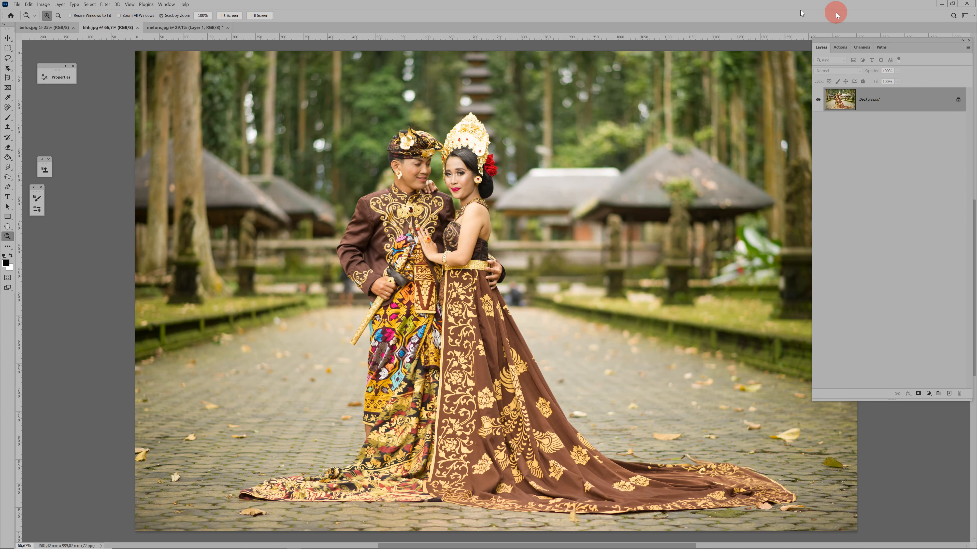
click(842, 45)
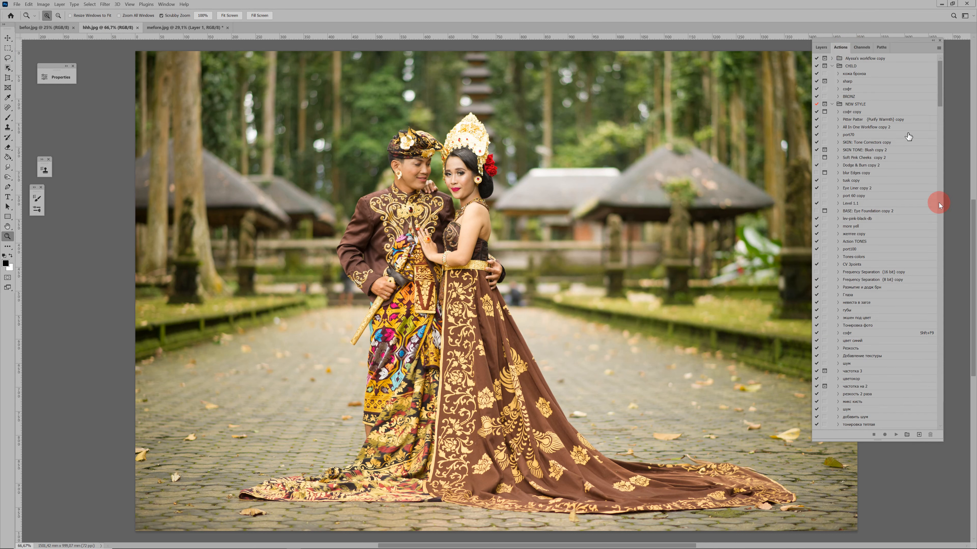
drag(940, 101, 957, 475)
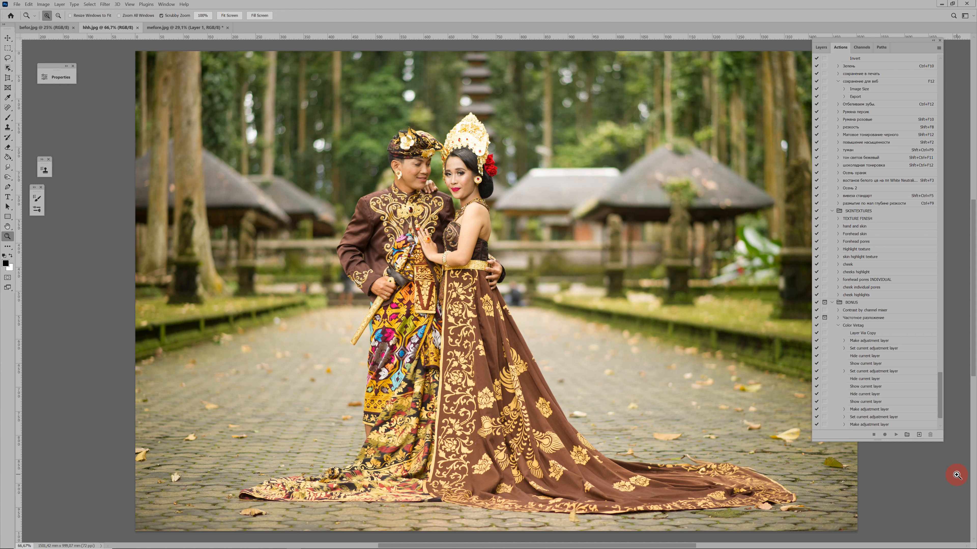
click(855, 325)
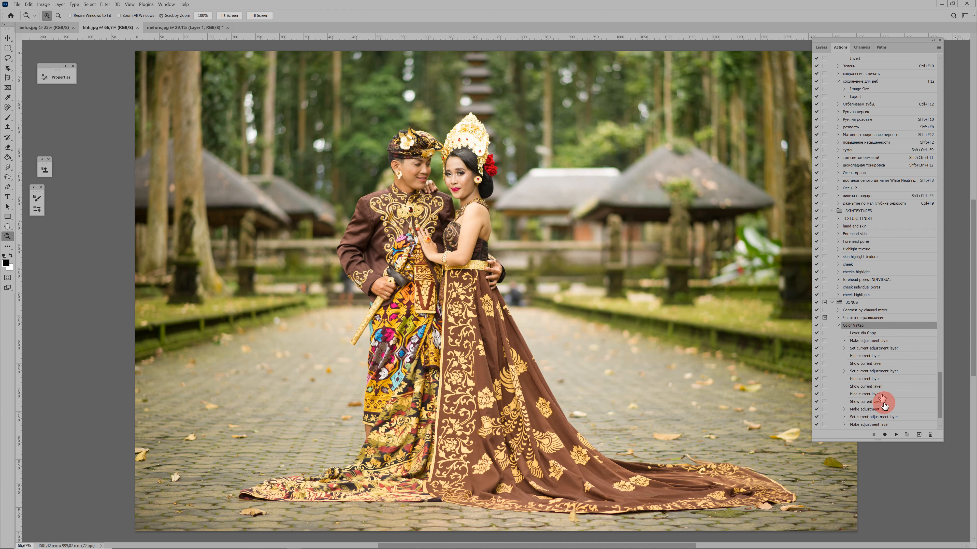
click(897, 435)
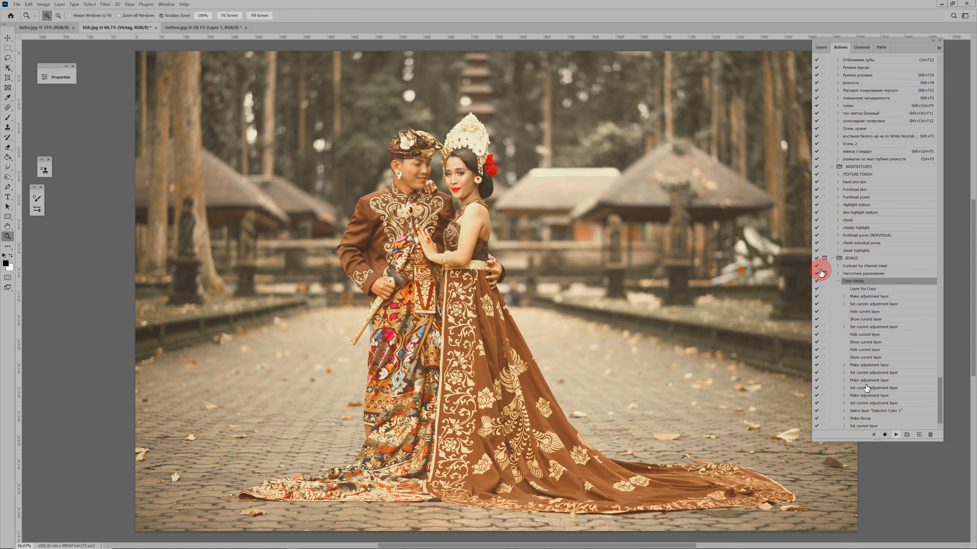
Play the Color Vintag action on the photo of the bride and groom beside the large windows.
click(48, 28)
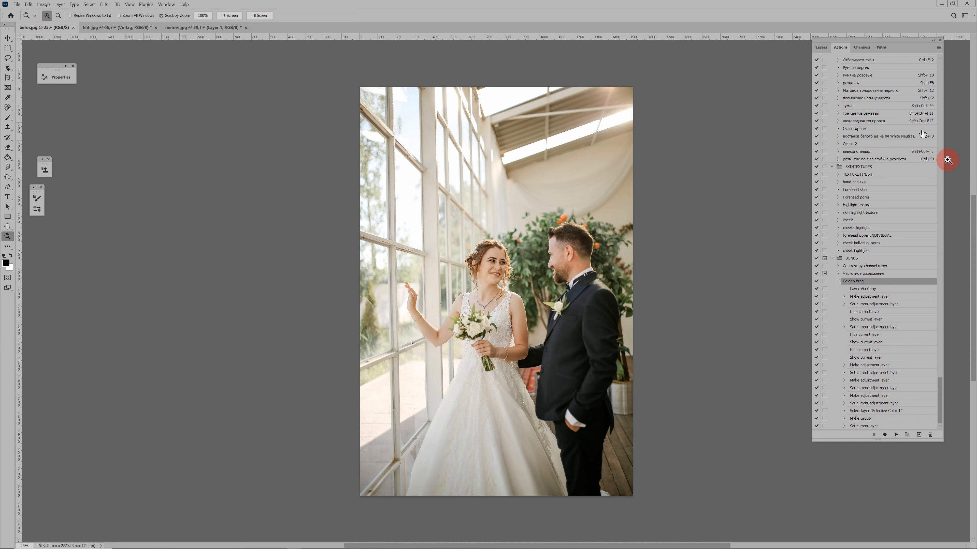
click(897, 436)
Compare before and after in all three open photos by toggling the visibility of each Vintag group.
click(821, 47)
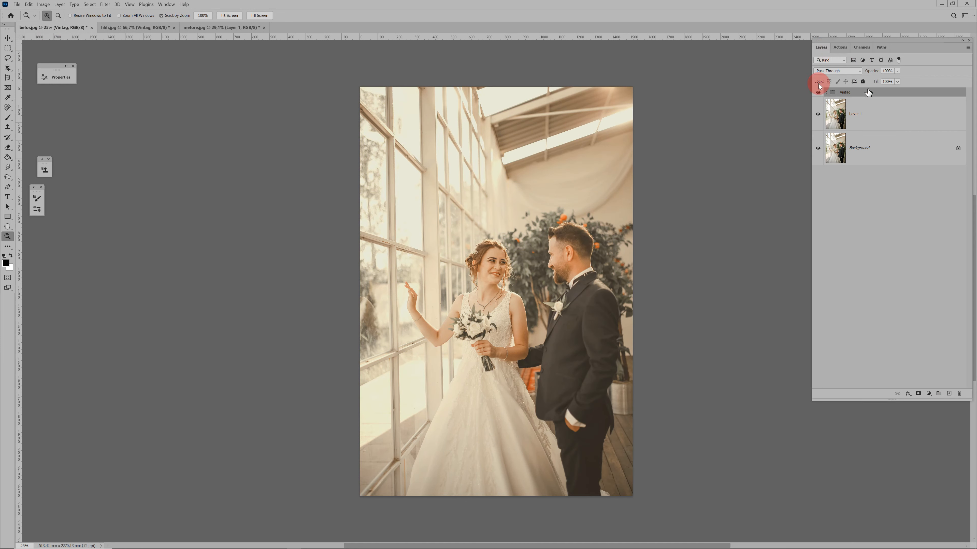
click(818, 92)
click(818, 92)
click(141, 27)
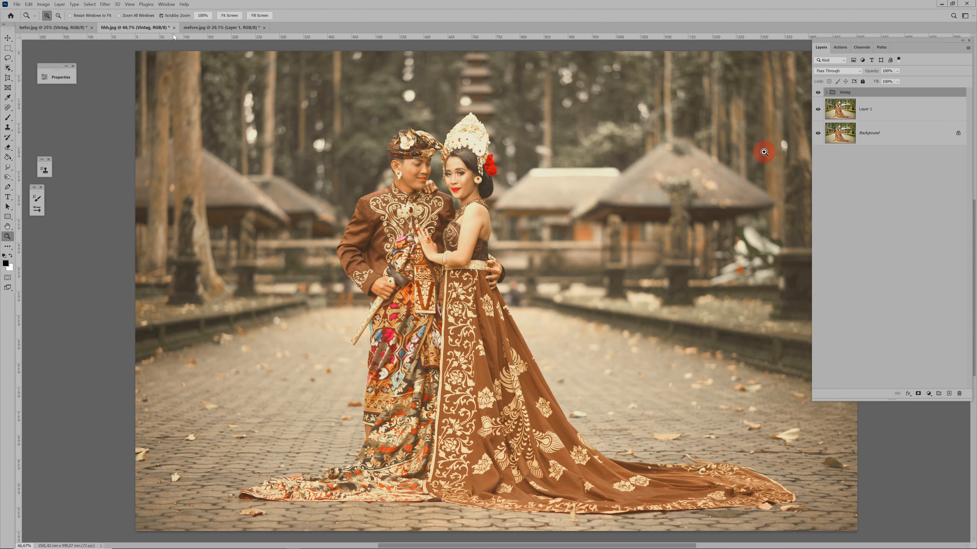
click(819, 92)
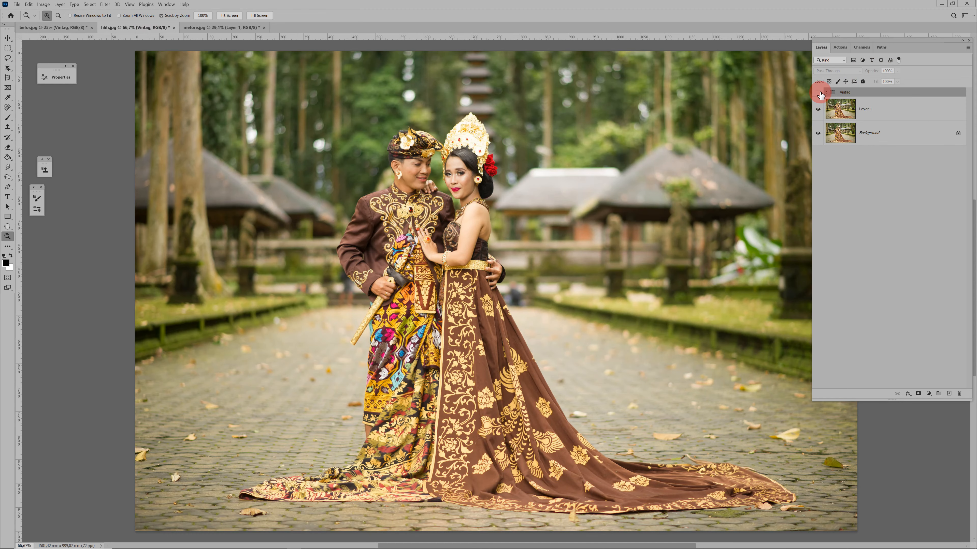
click(818, 92)
click(203, 27)
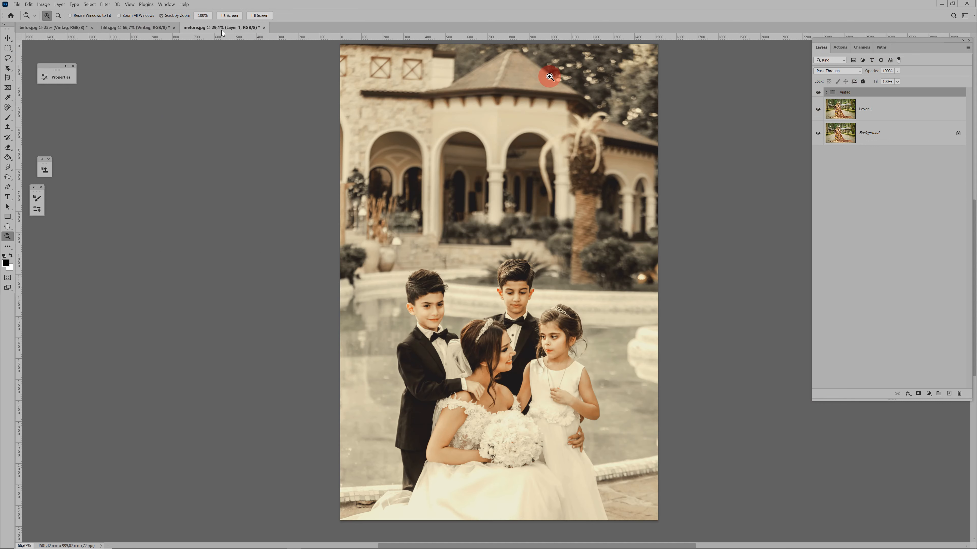
click(818, 92)
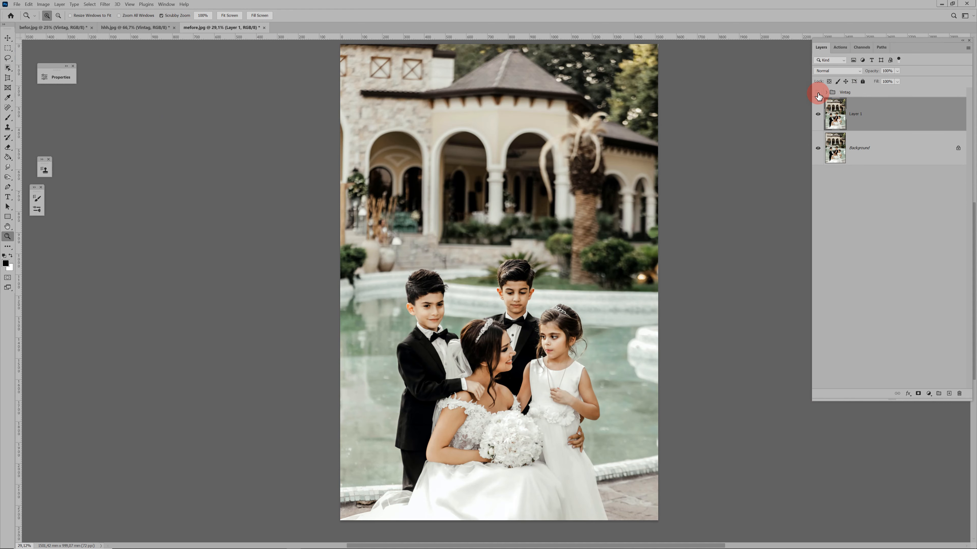
click(819, 93)
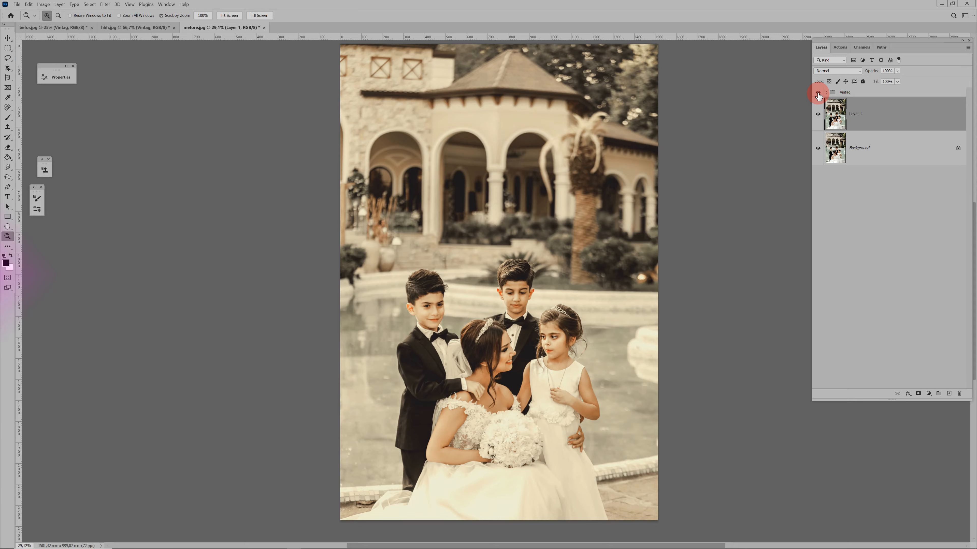